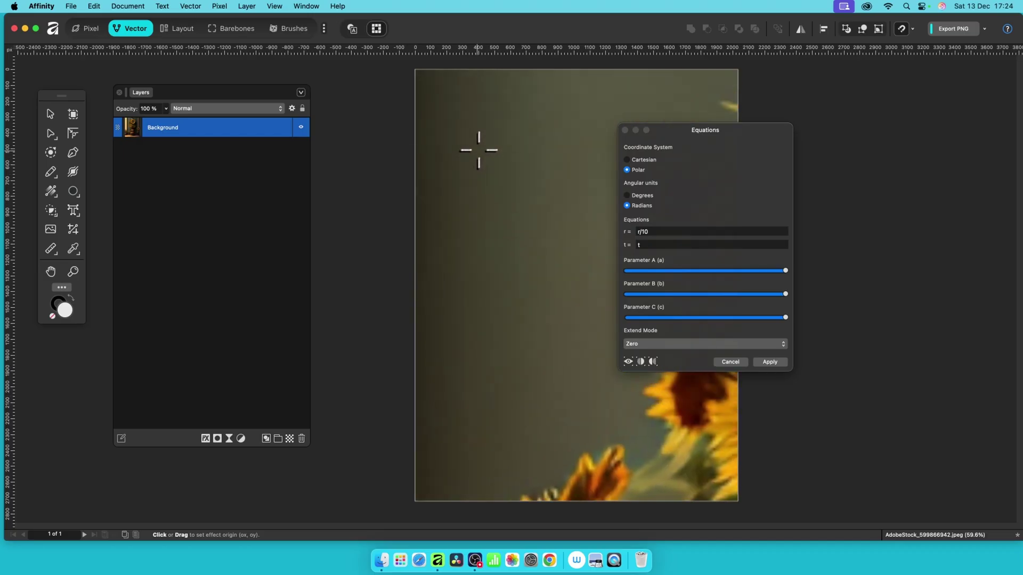
Cancel the polar Equations preview and go to Pixel > Filters > Distort > Equations
left_click(729, 363)
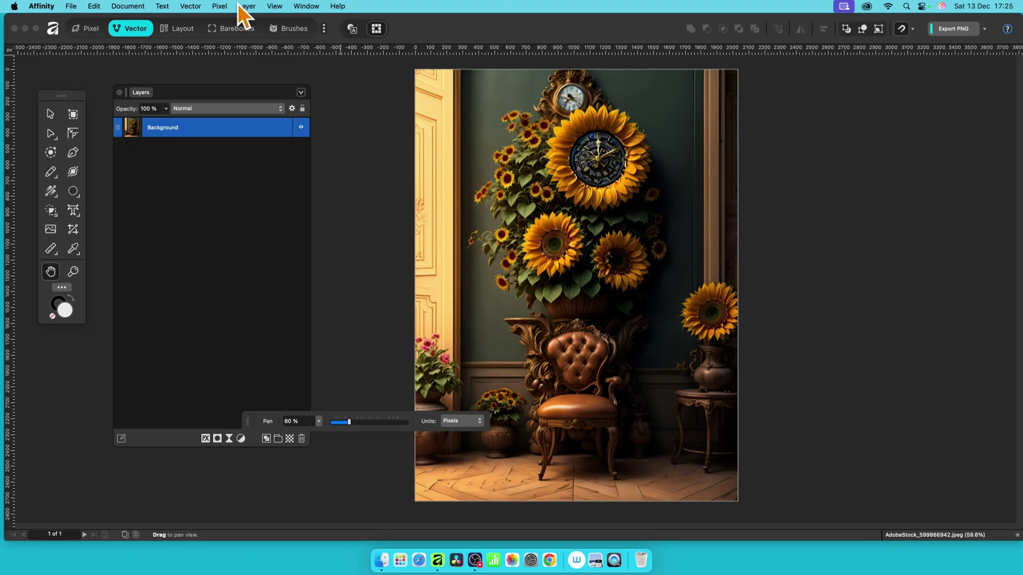
left_click(219, 4)
mouse_move(225, 24)
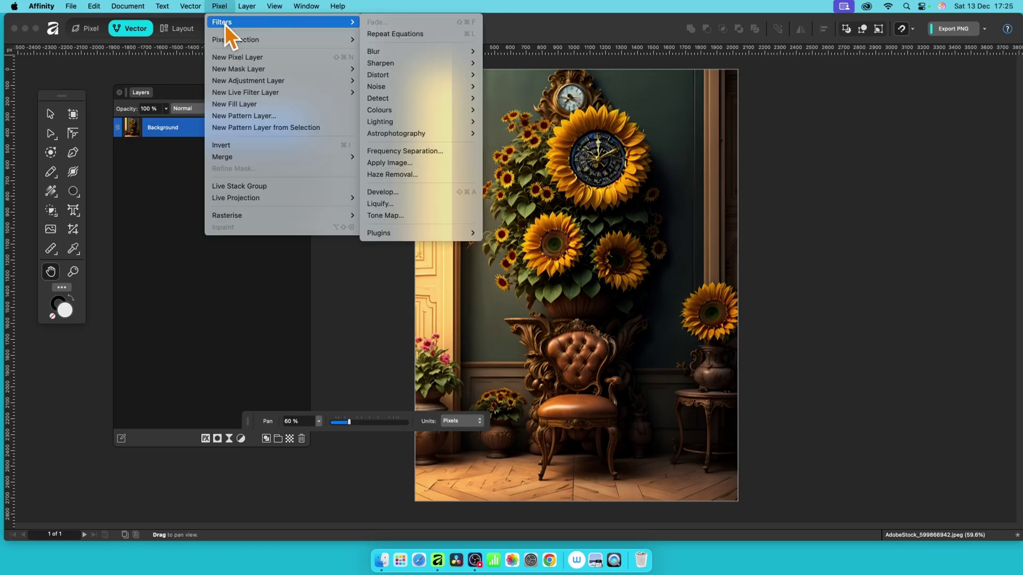
mouse_move(416, 75)
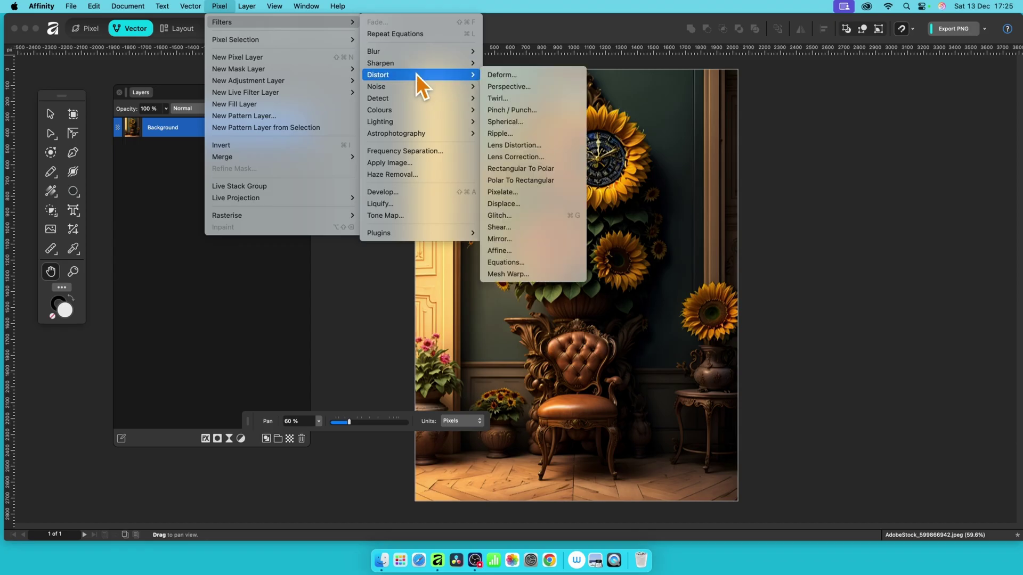
Open the Equations filter, move its dialog aside, and set the x equation to x*10
left_click(542, 264)
left_click_drag(921, 278, 730, 130)
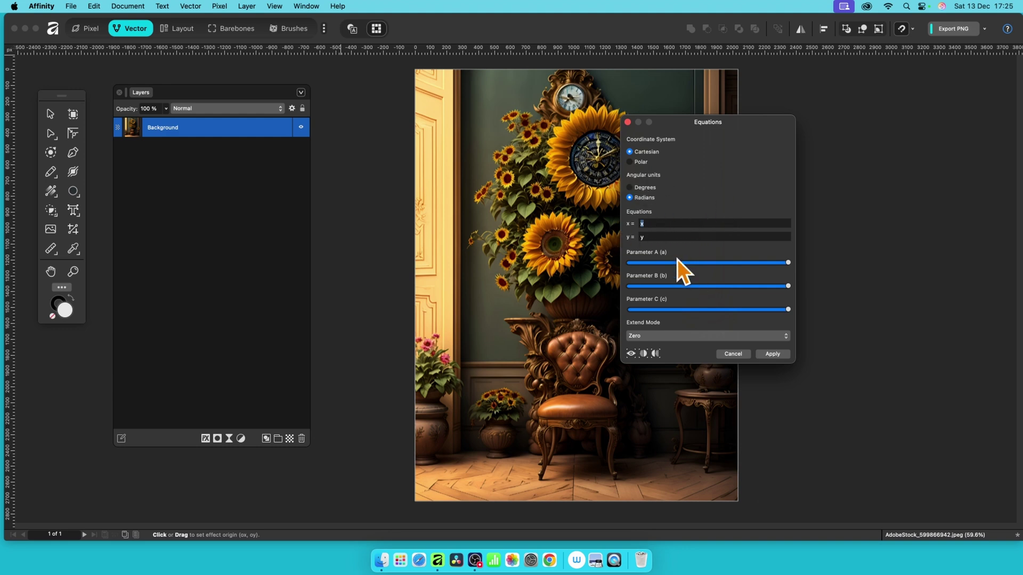
left_click(648, 222)
type("*10")
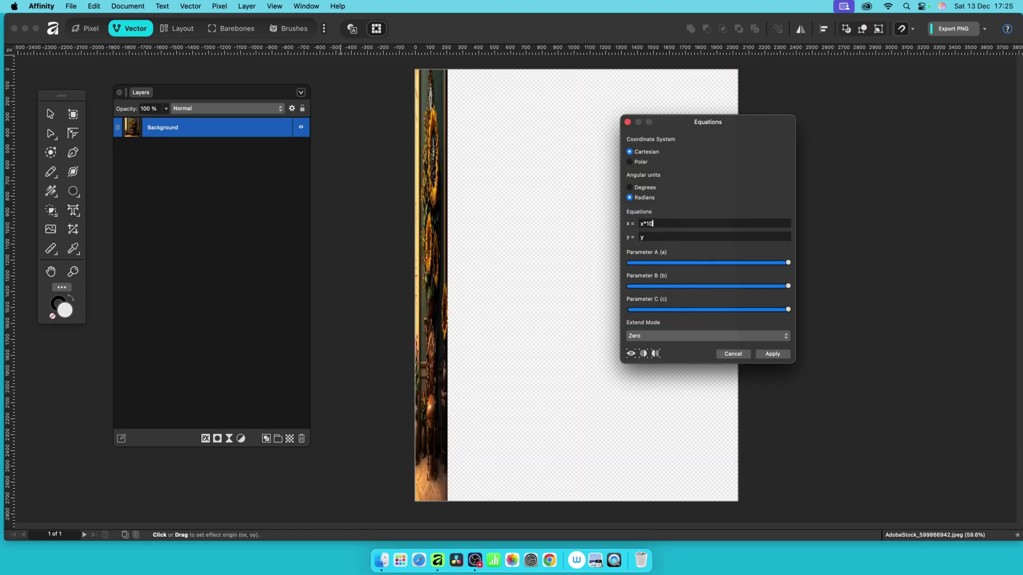
key("Tab")
Try the Full and then the Zero extend modes in the Equations dialog
left_click(641, 236)
left_click_drag(720, 131, 674, 84)
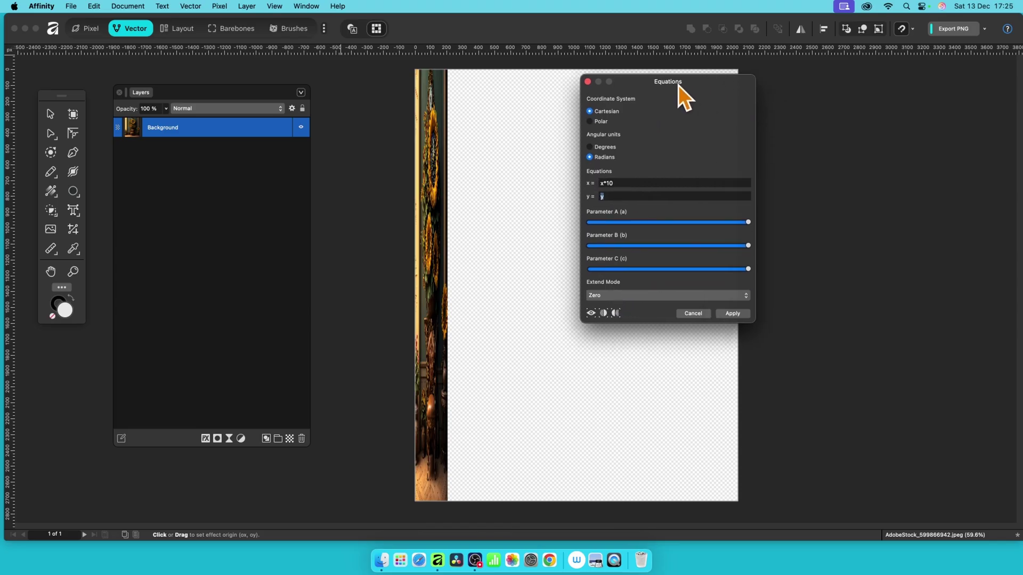
left_click(609, 289)
left_click(612, 302)
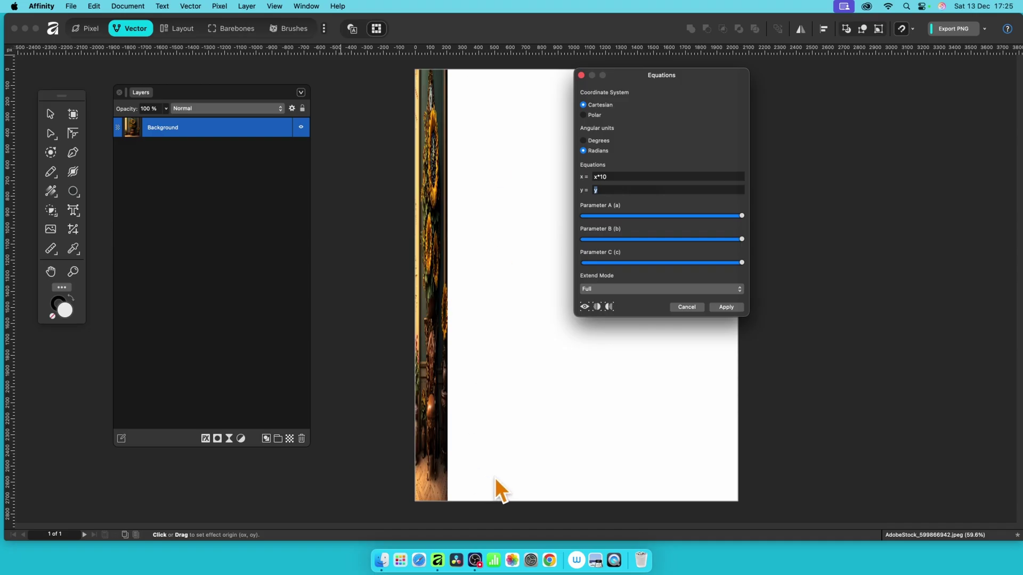
left_click(647, 286)
left_click(647, 280)
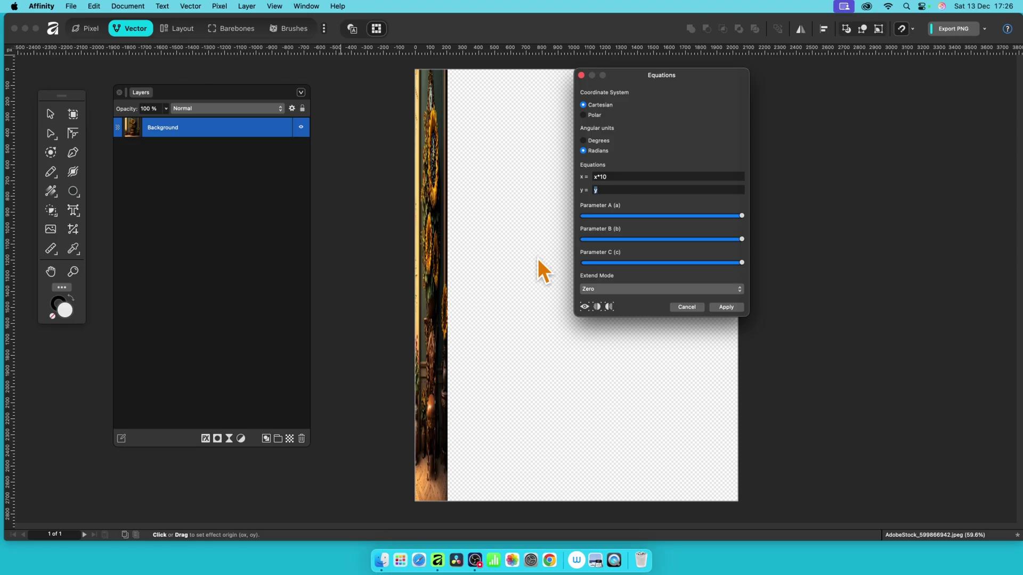
Try Repeat and Wrap, then settle on the Mirror extend mode
left_click(617, 290)
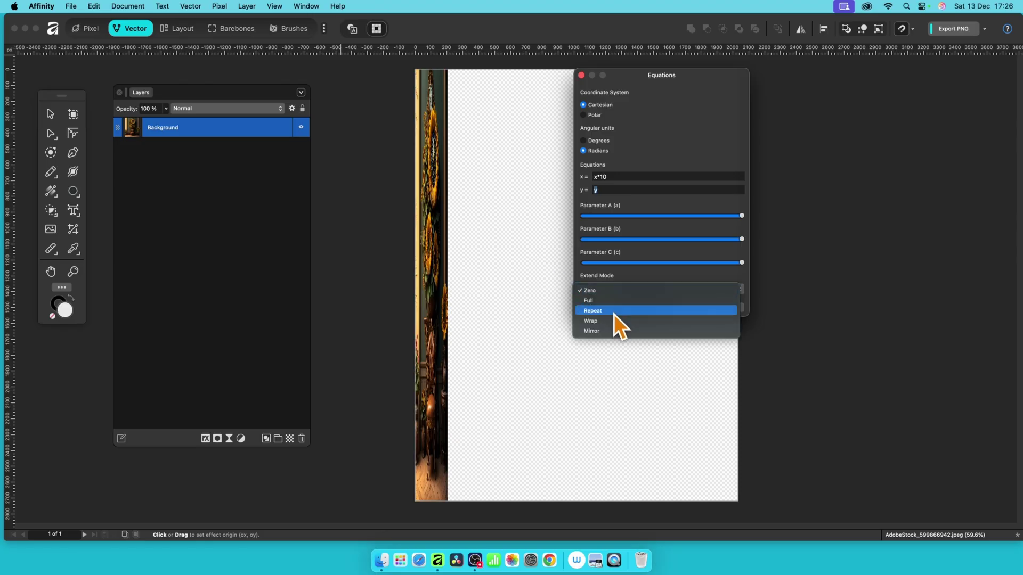
left_click(612, 313)
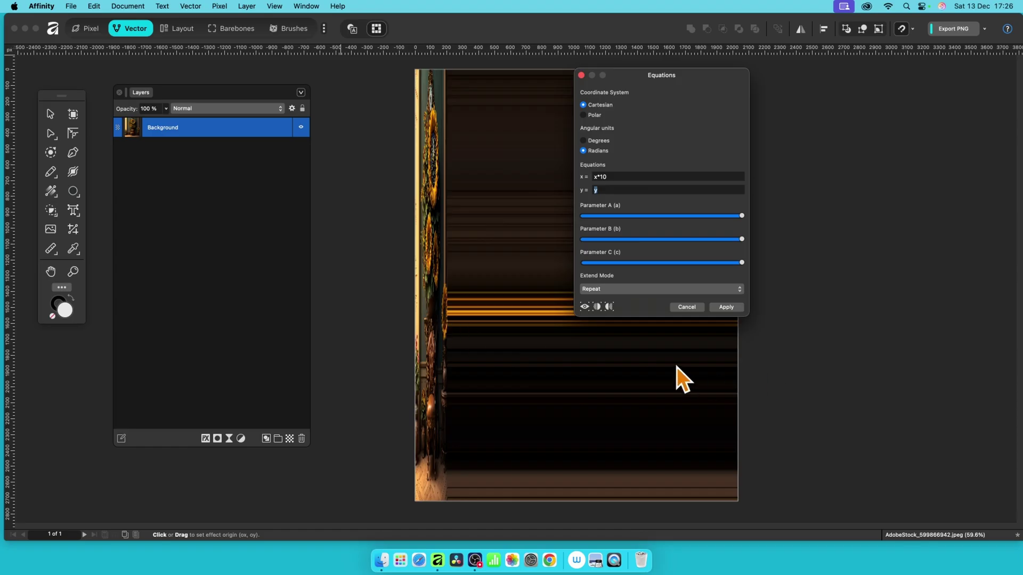
left_click(648, 291)
left_click(650, 304)
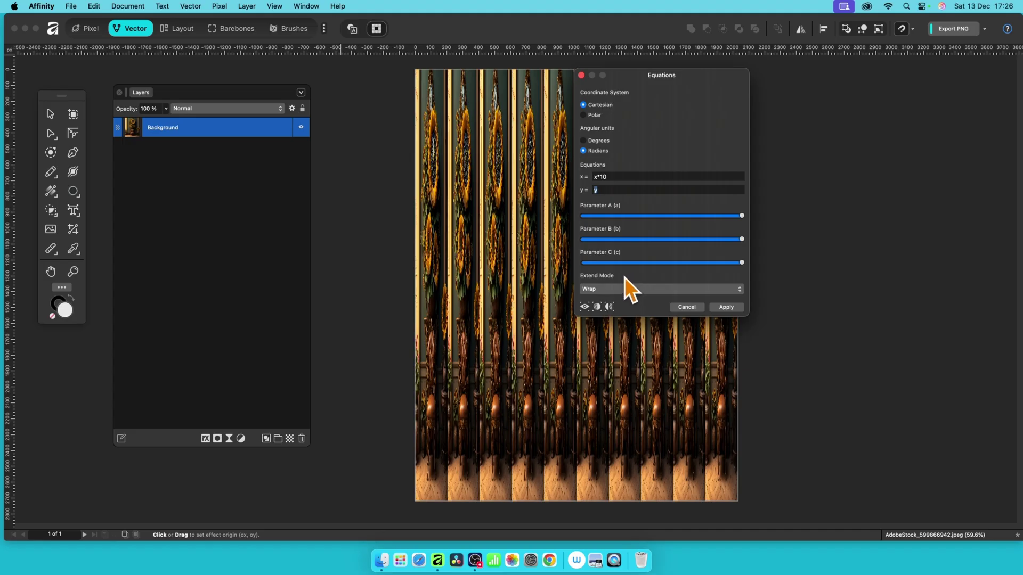
left_click(612, 290)
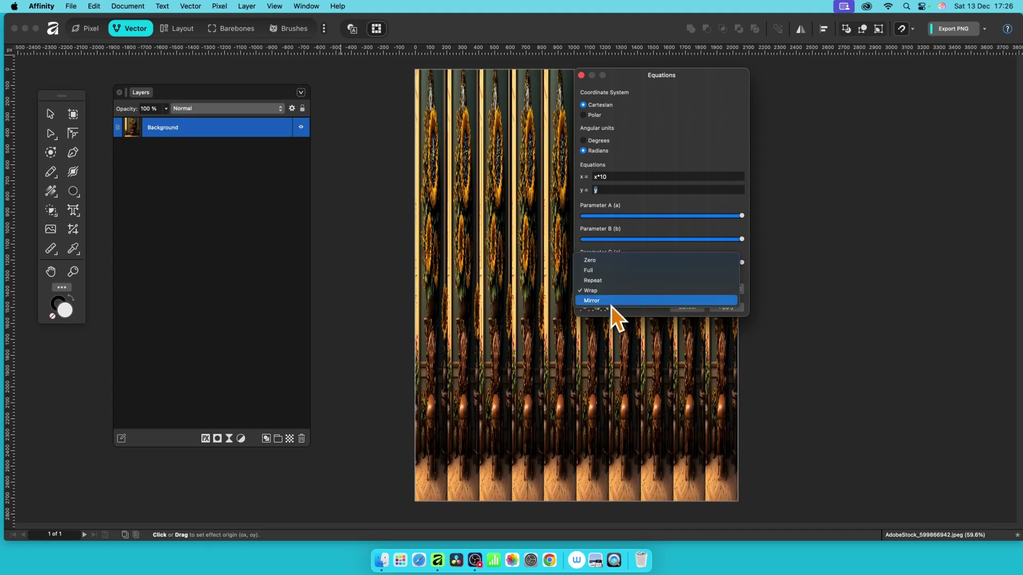
left_click(611, 305)
left_click_drag(660, 77, 758, 74)
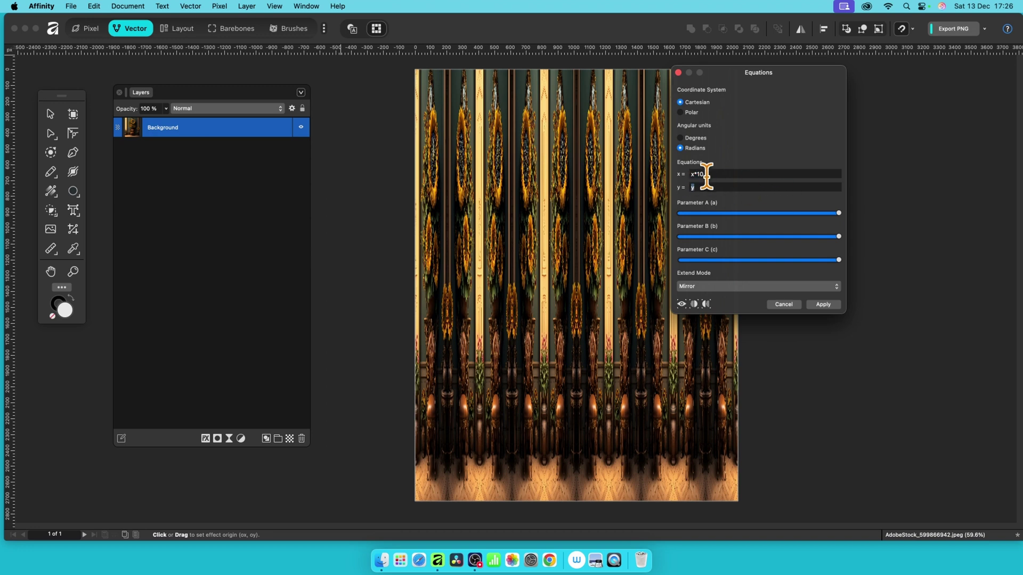
Change x*10 to x*3, try Wrap, and return to the Mirror extend mode
left_click(797, 174)
key("BackSpace")
key("BackSpace")
key("BackSpace")
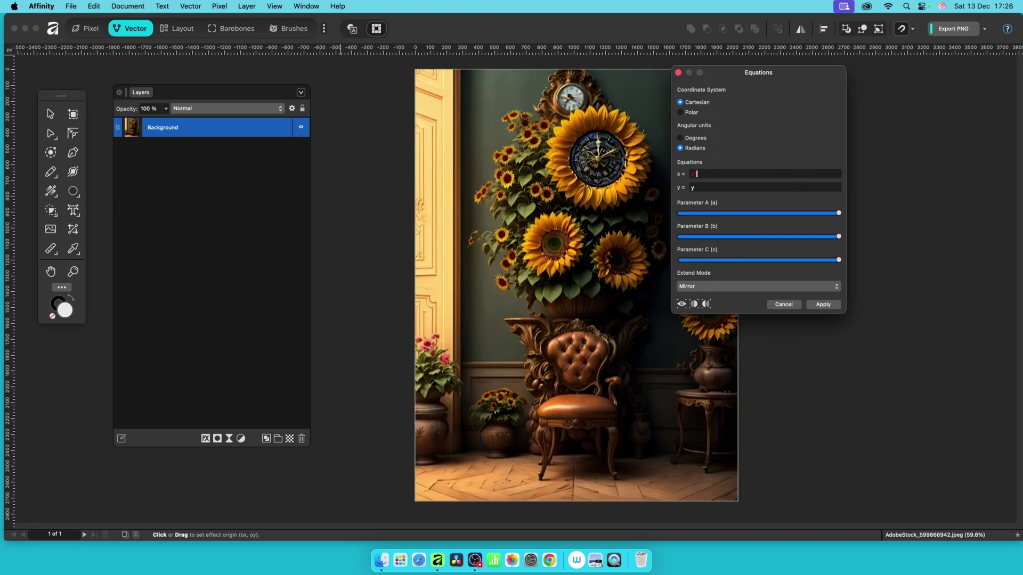
type("*3")
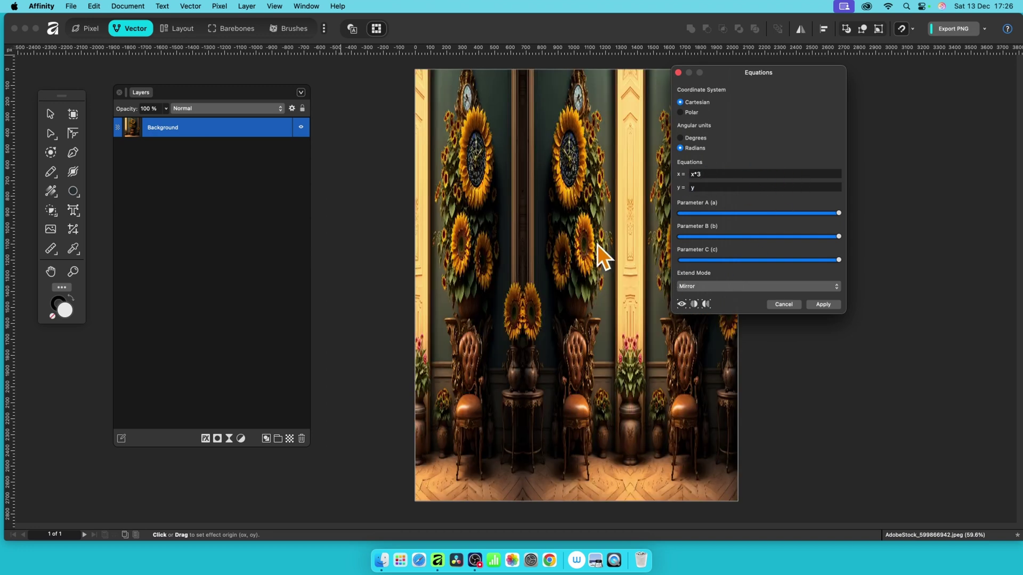
left_click(718, 292)
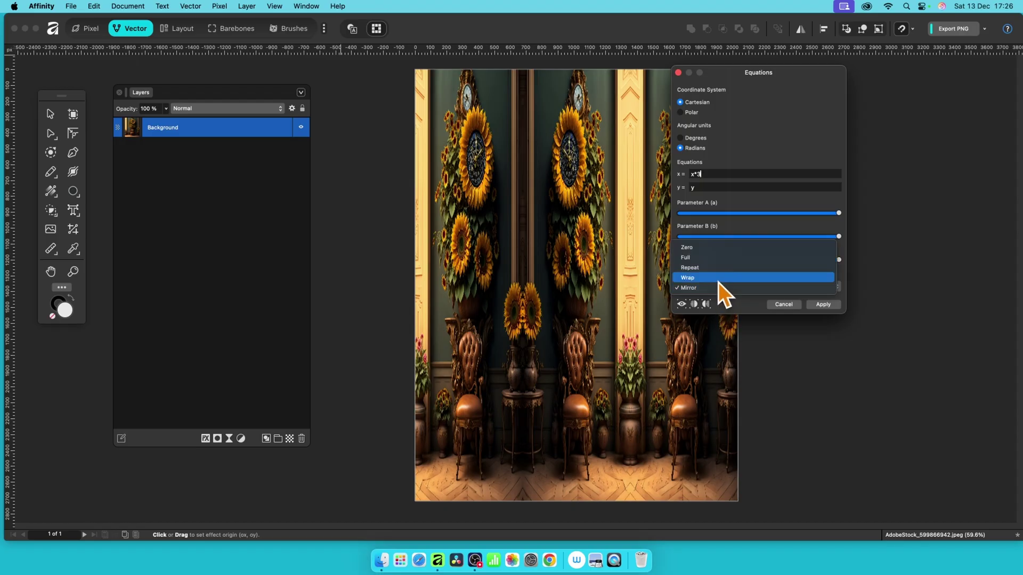
left_click(718, 282)
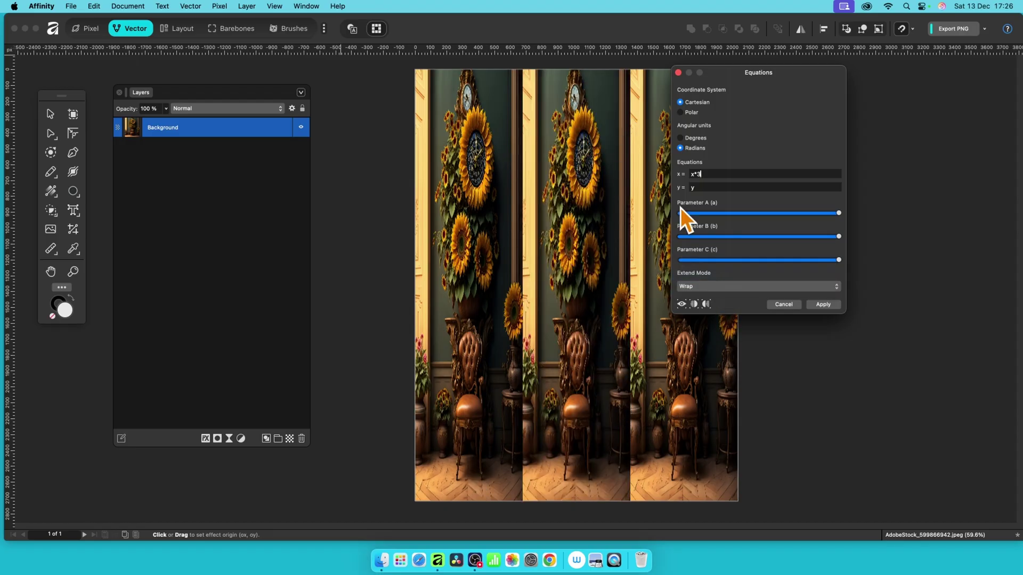
left_click(713, 285)
left_click(712, 302)
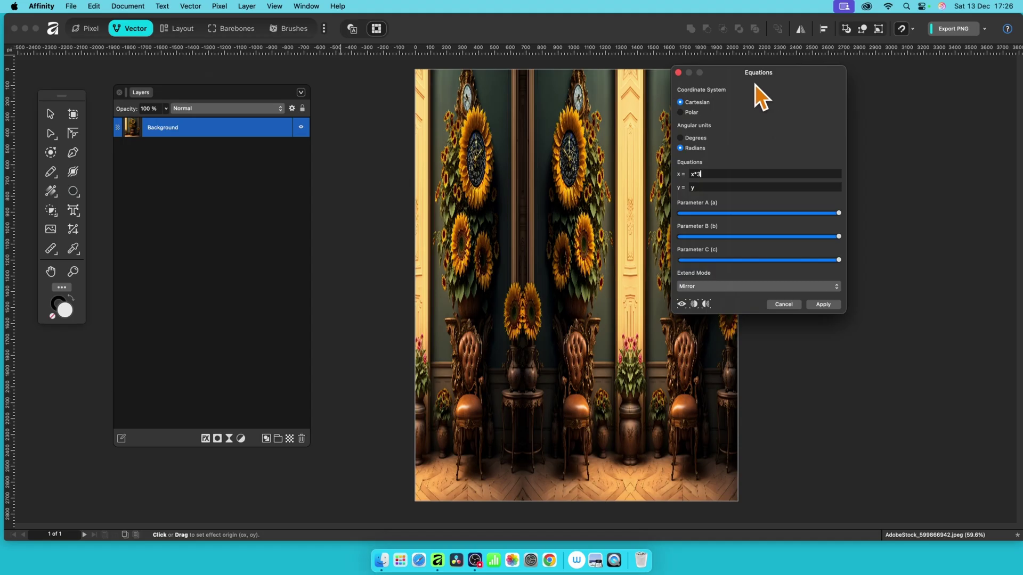
left_click_drag(754, 85, 691, 81)
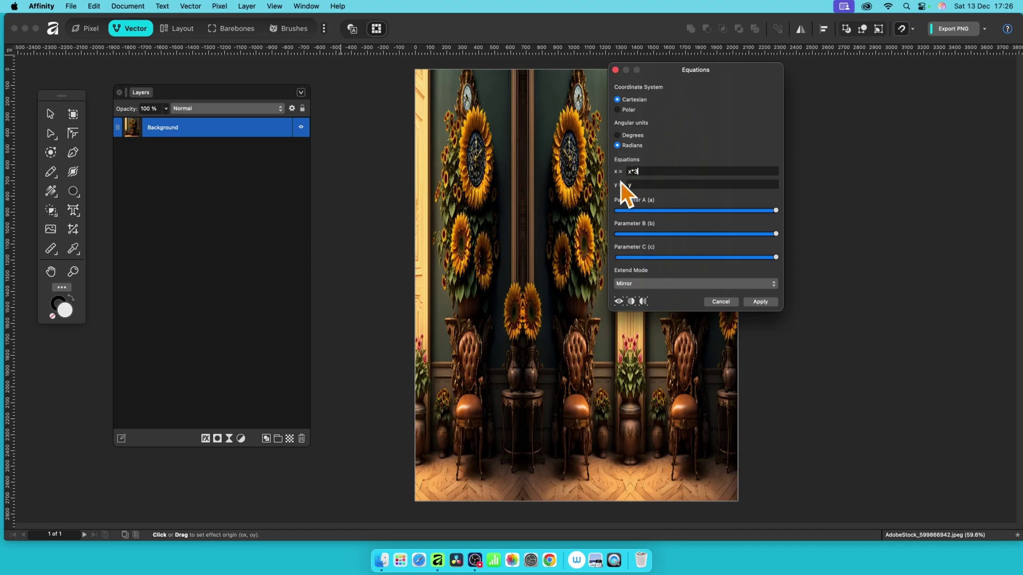
left_click(567, 225)
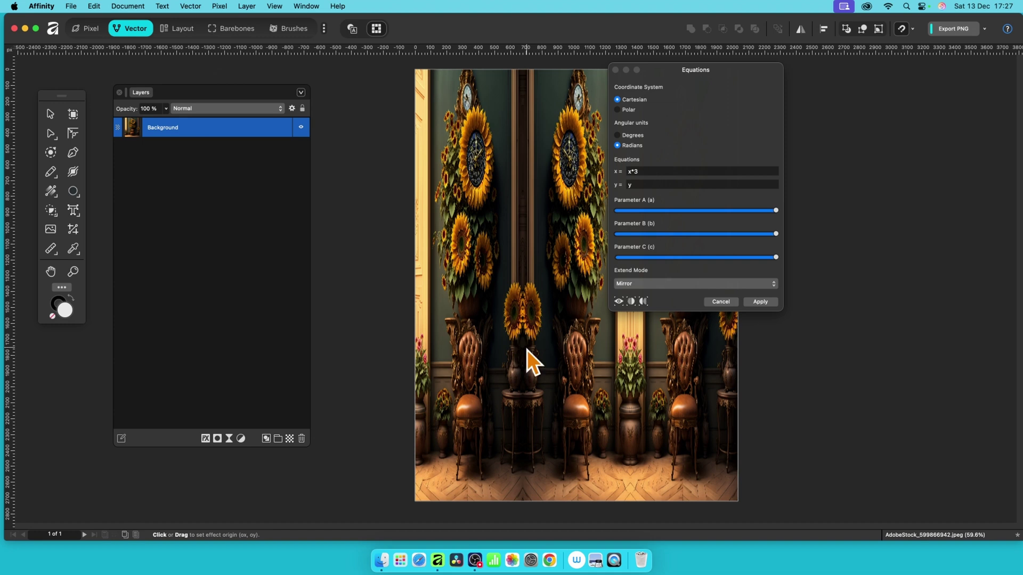
Edit the equations to x = rx*3 and y = ry, using Wrap extend mode
left_click(635, 171)
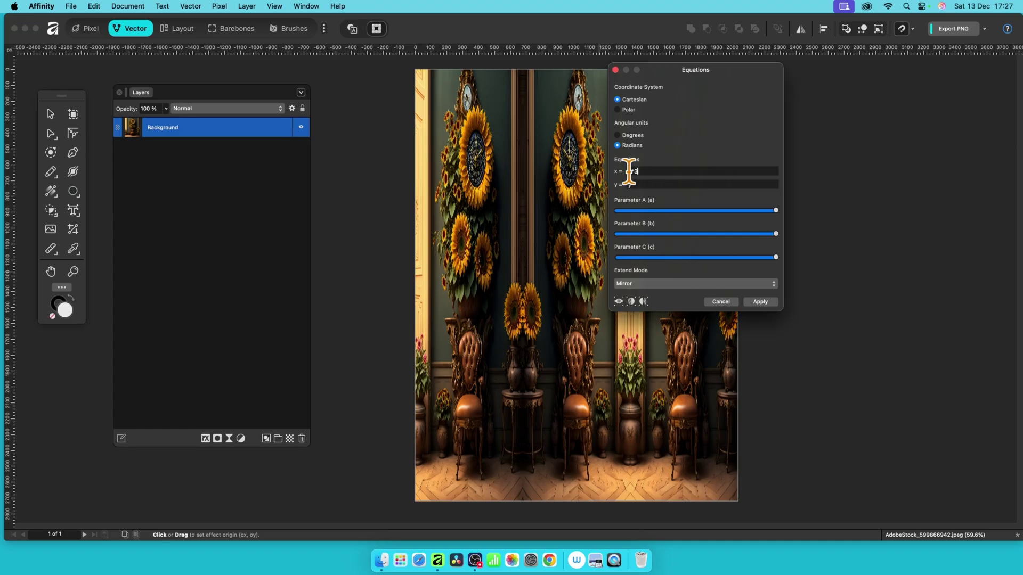
type("*3")
key("Return")
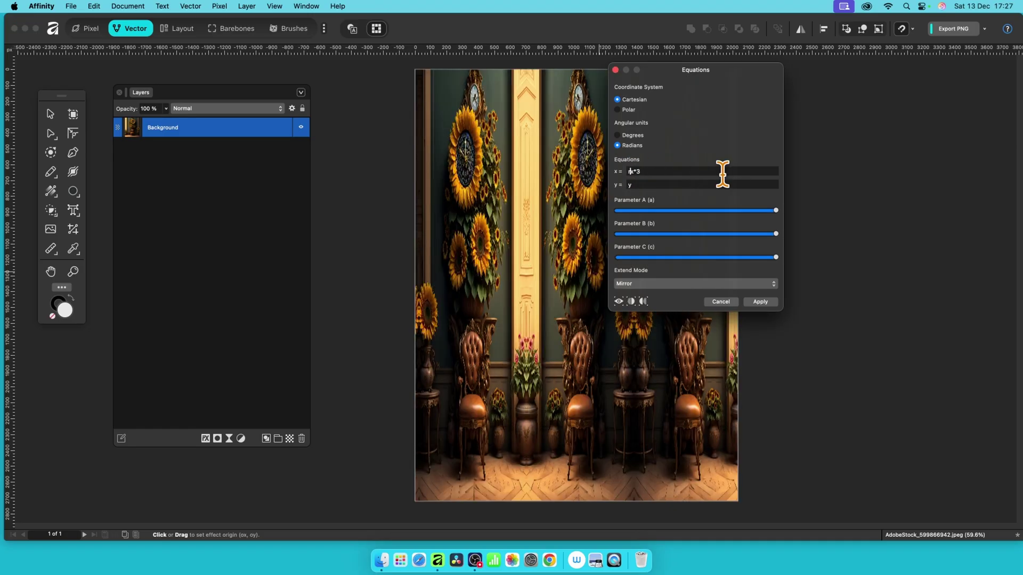
left_click(629, 185)
type("-")
key("Return")
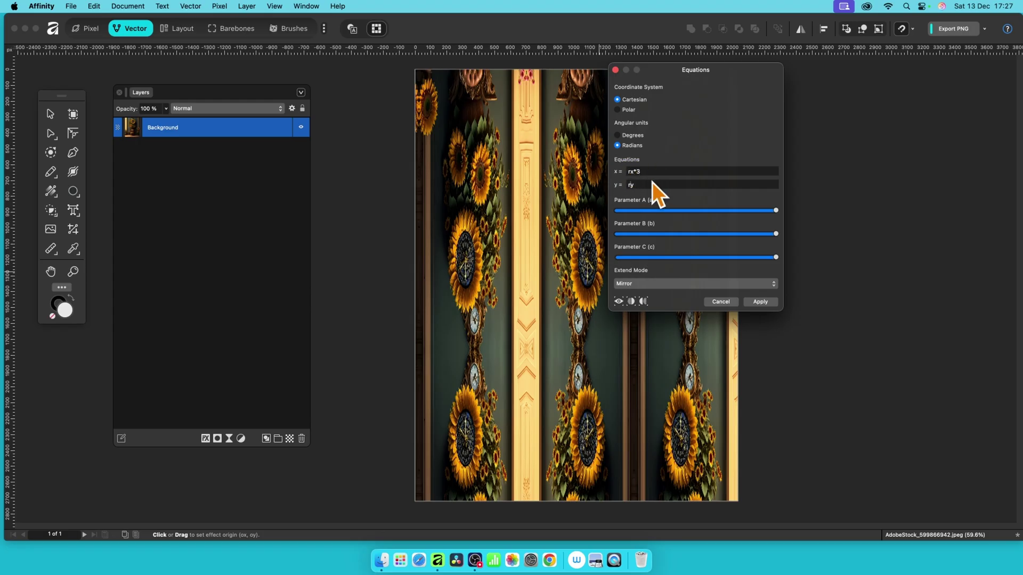
left_click_drag(577, 203, 388, 206)
left_click(638, 284)
left_click(624, 275)
left_click_drag(599, 273, 829, 411)
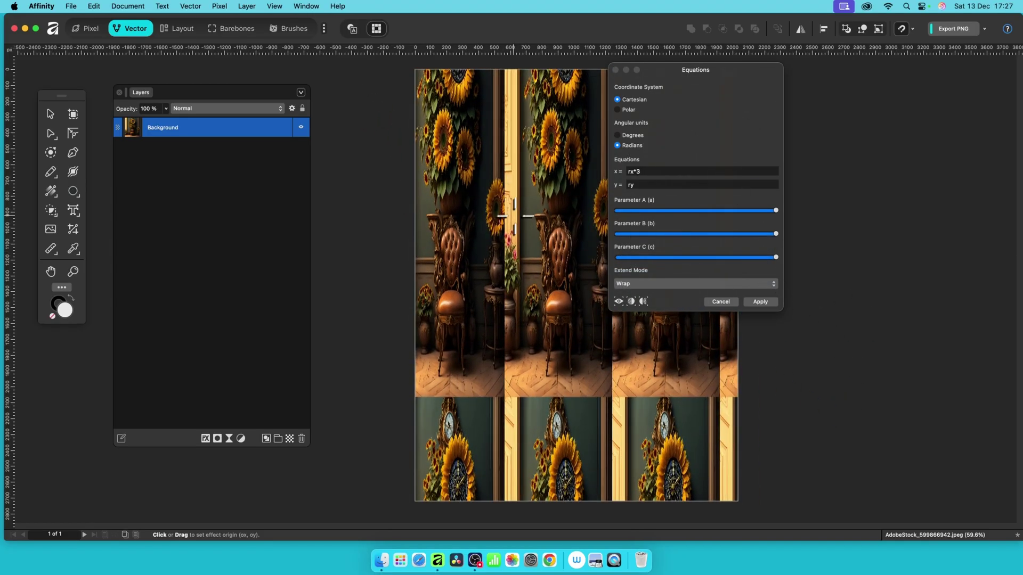
Change the x equation to rx+300 and shift the effect origin
left_click(635, 172)
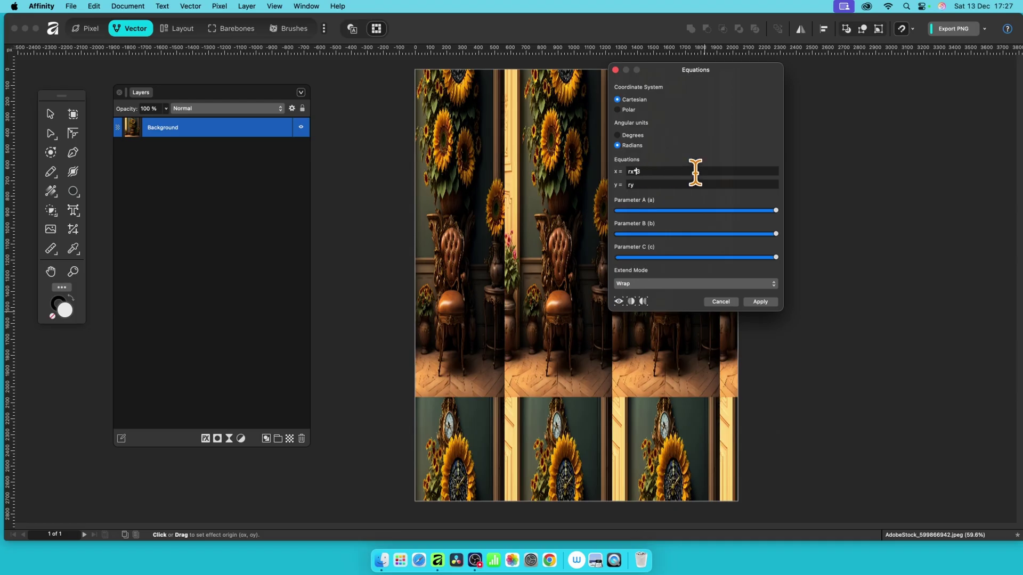
key("BackSpace")
key("BackSpace")
key("BackSpace")
type("x+3")
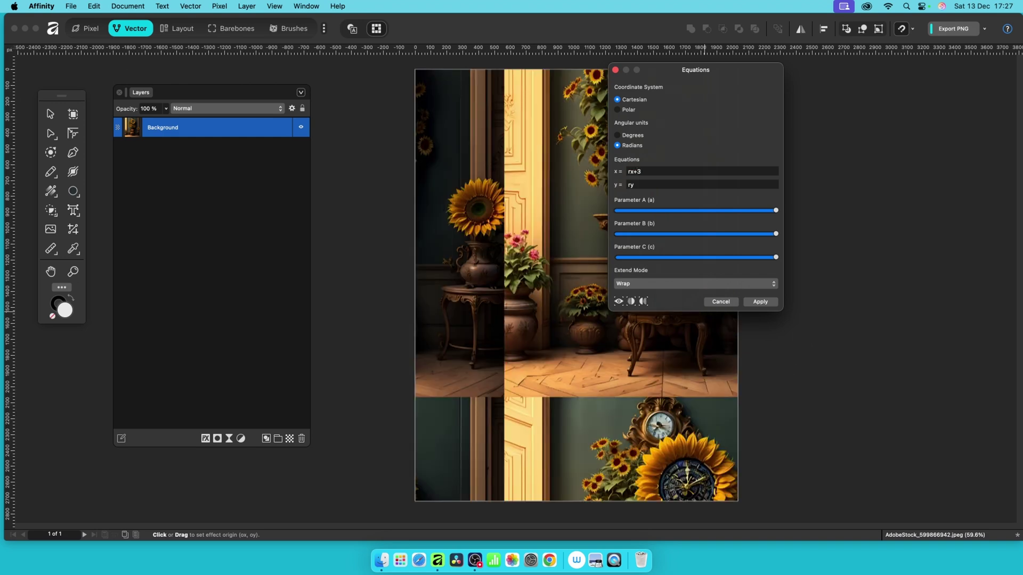
type("00")
key("Tab")
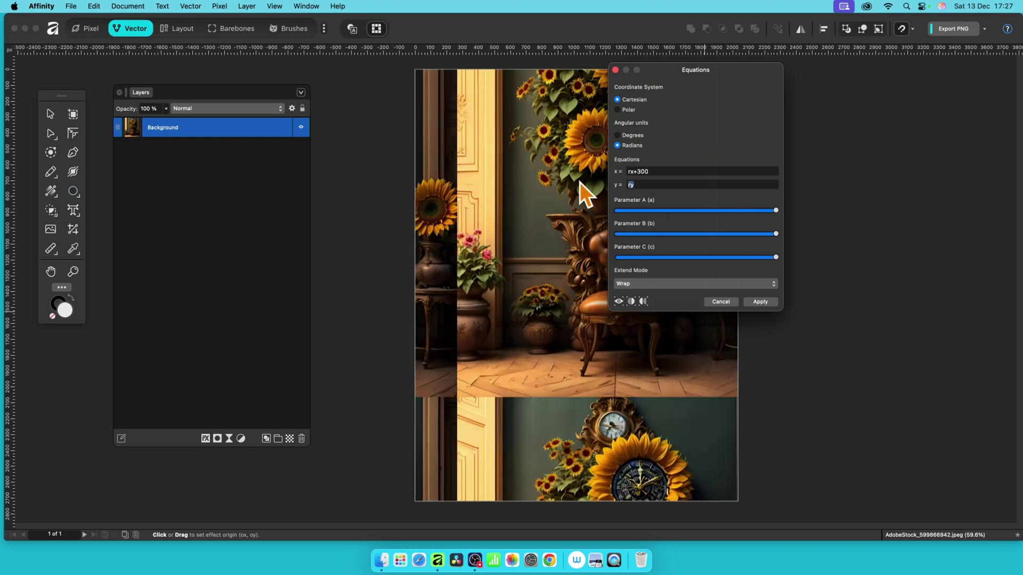
left_click_drag(566, 257, 656, 194)
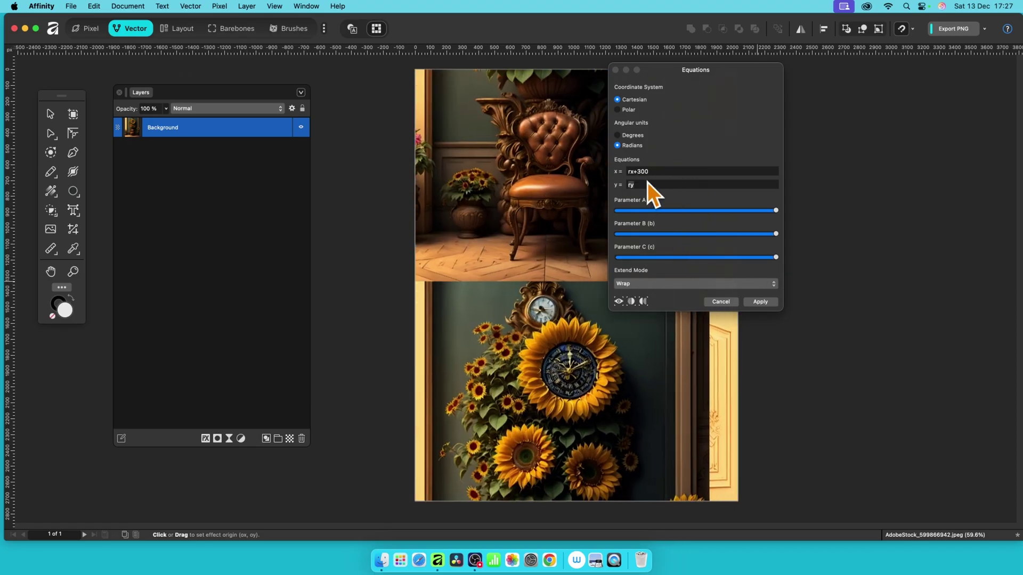
left_click(657, 171)
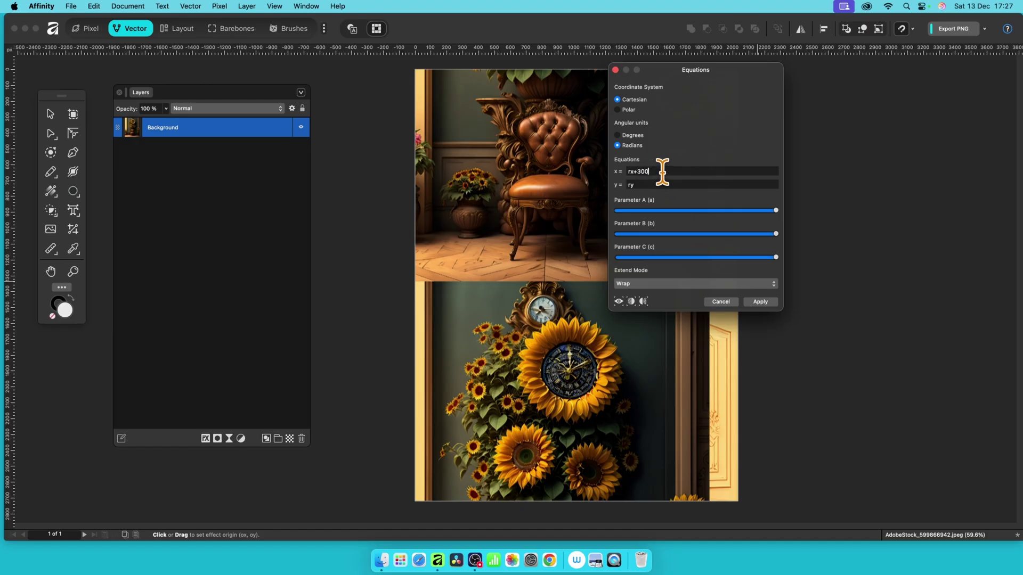
Try x = rx/20 while moving the effect origin around the canvas
key("BackSpace")
key("BackSpace")
key("BackSpace")
key("BackSpace")
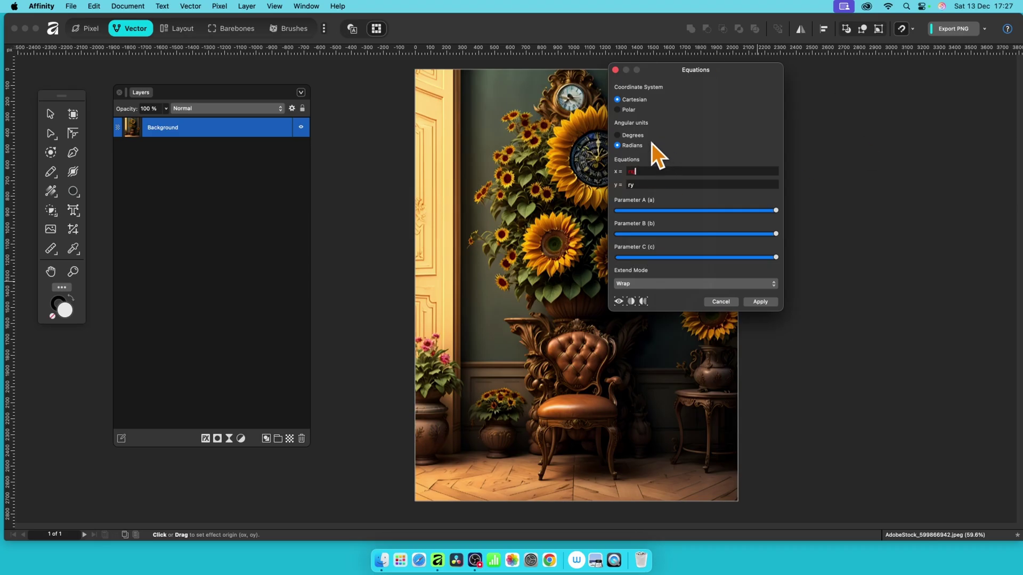
type("/20")
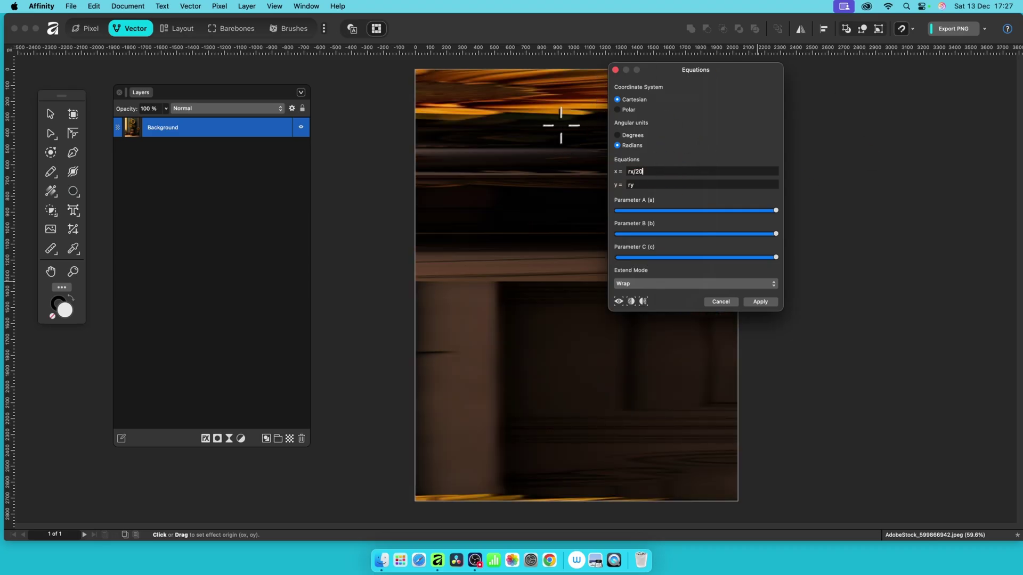
left_click_drag(560, 130, 461, 226)
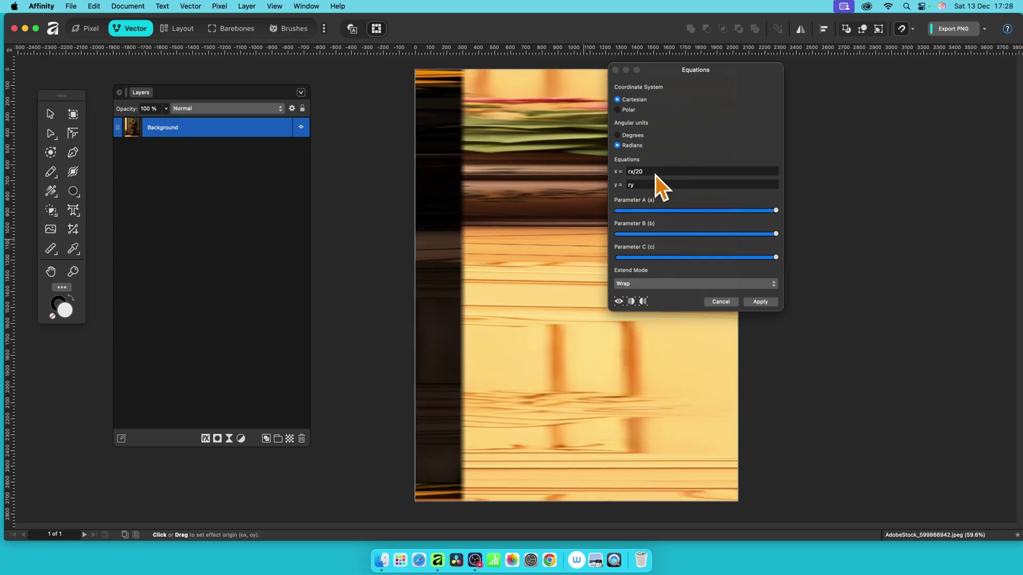
left_click(692, 169)
key("BackSpace")
key("BackSpace")
key("BackSpace")
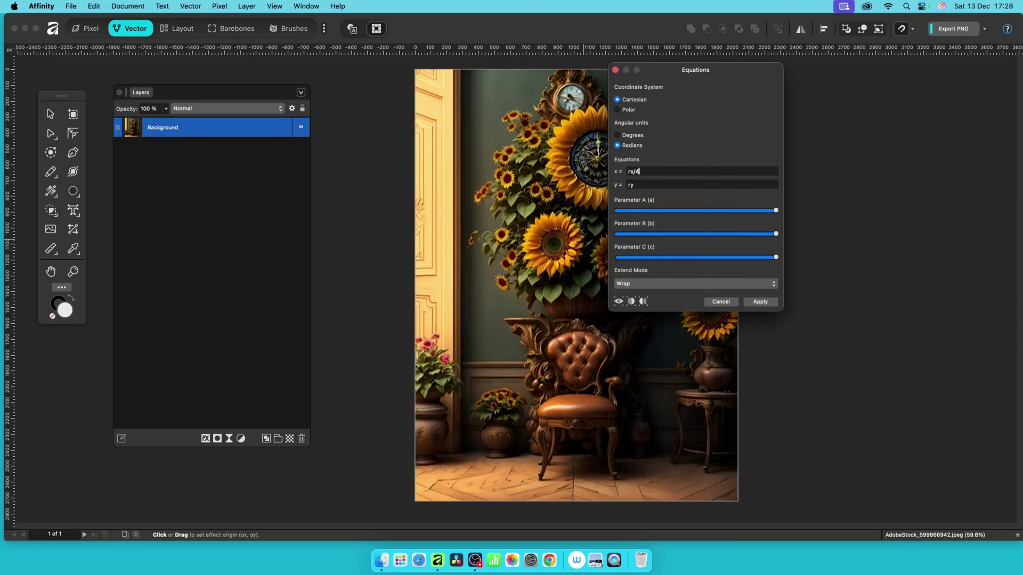
left_click_drag(586, 240, 738, 325)
Set the y equation to ry/4 and change x to rx/a
left_click(651, 184)
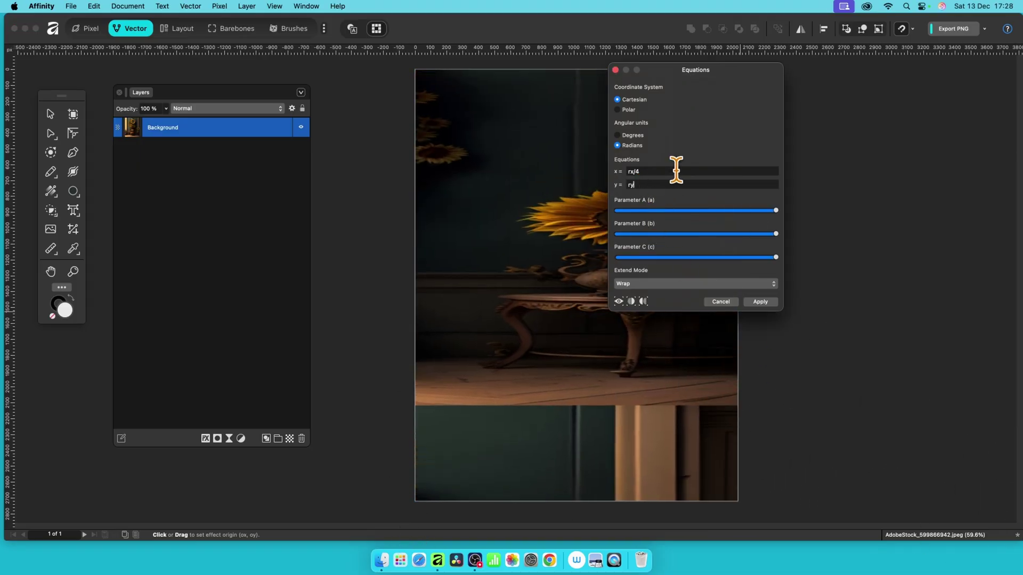
type("/4")
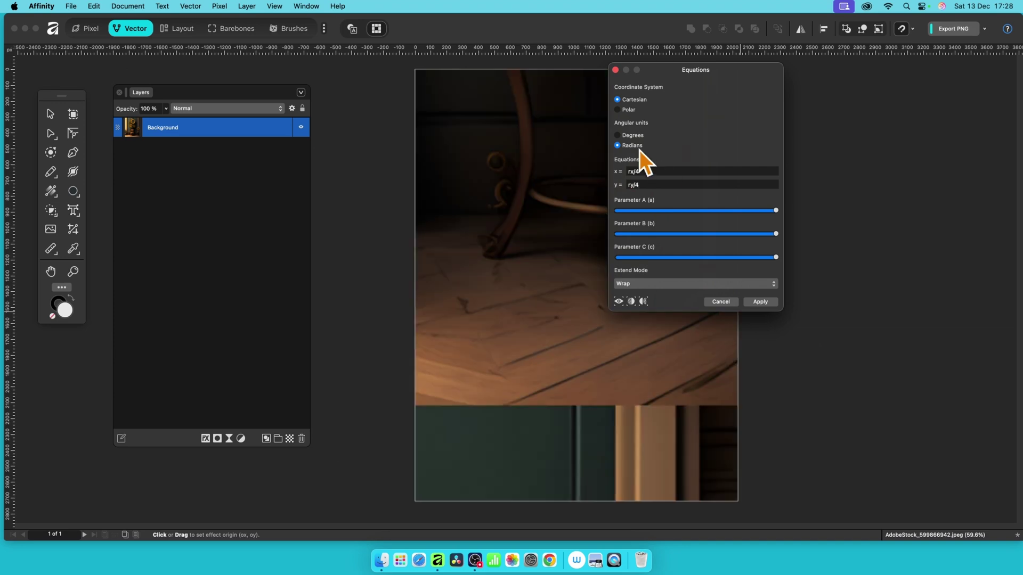
left_click_drag(550, 165, 567, 235)
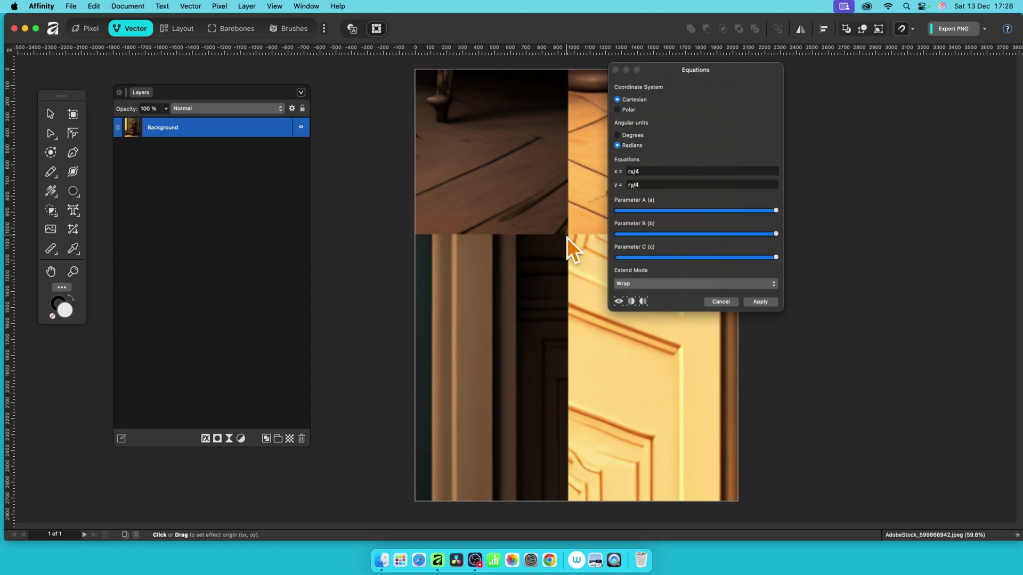
left_click(643, 171)
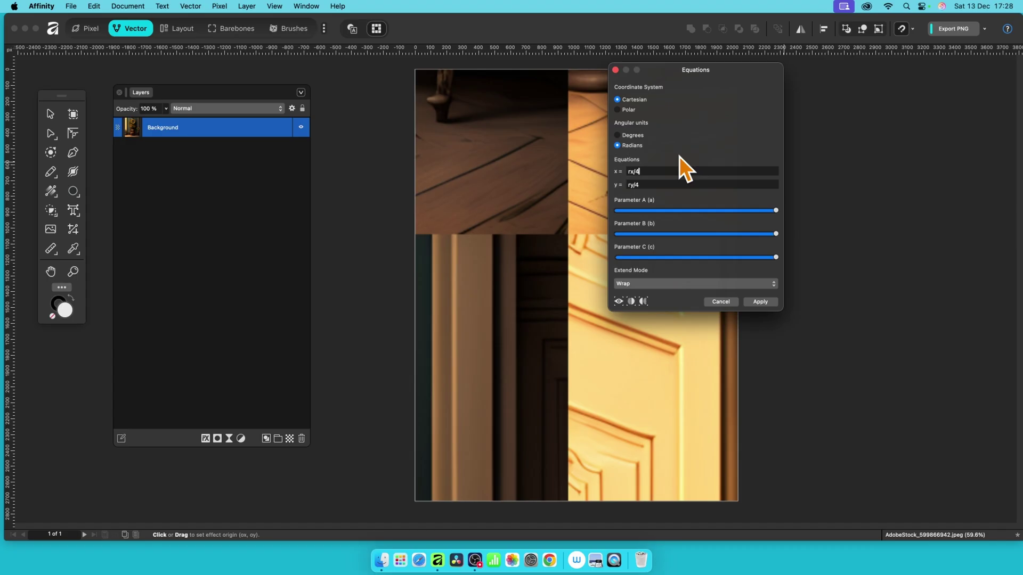
key("BackSpace")
key("BackSpace")
type("/a")
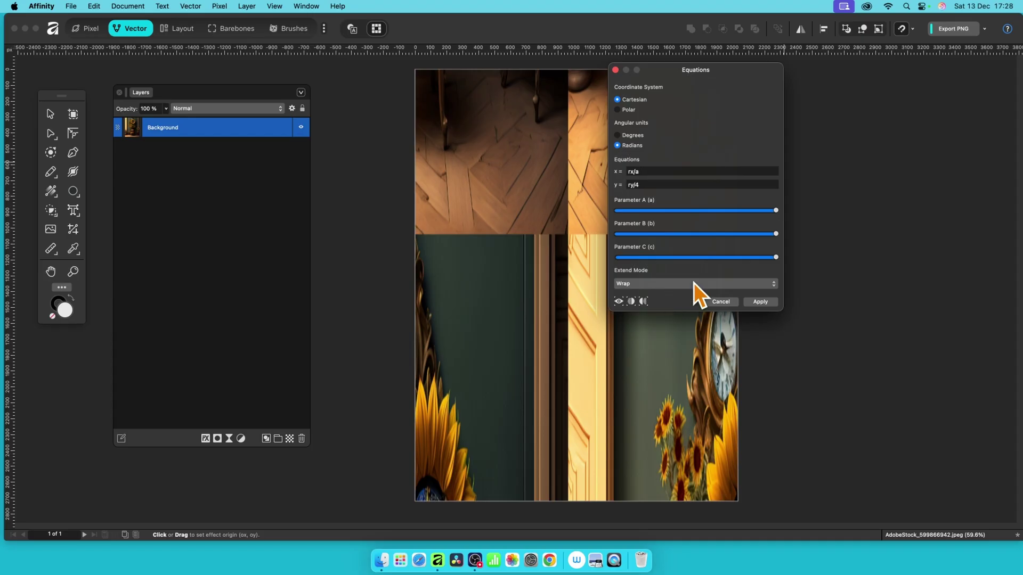
Lower Parameter A and append *4 so the x equation reads rx/a*4
left_click_drag(775, 213, 676, 216)
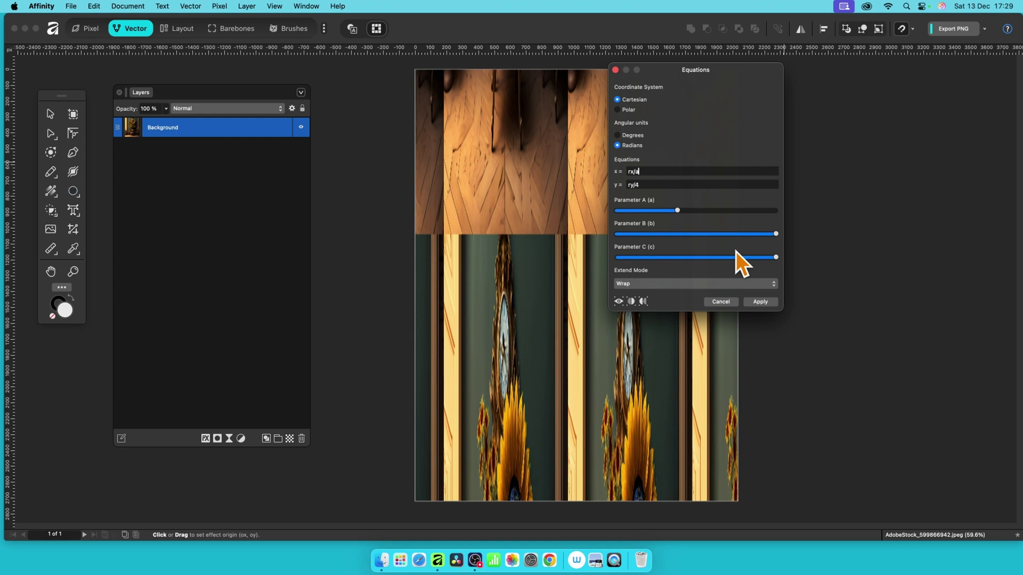
mouse_move(678, 211)
left_mouse_down()
mouse_move(658, 210)
mouse_move(672, 211)
left_mouse_up()
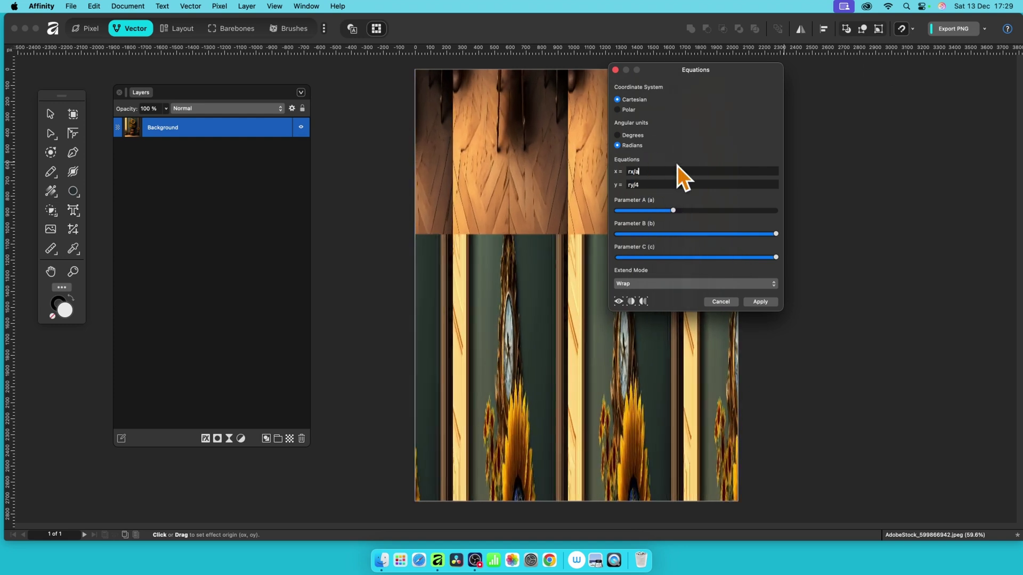
type("*4")
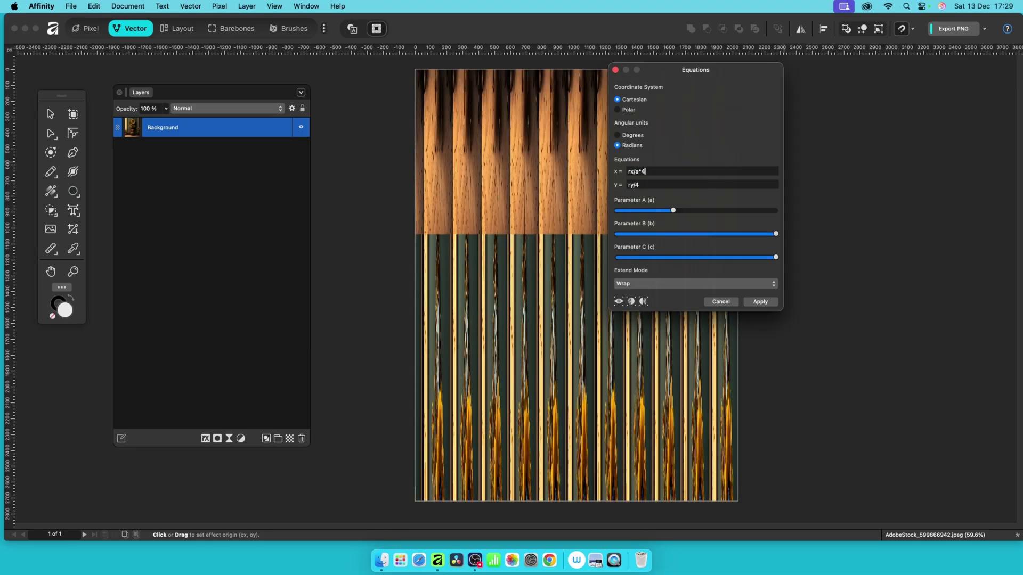
left_click_drag(673, 211, 651, 214)
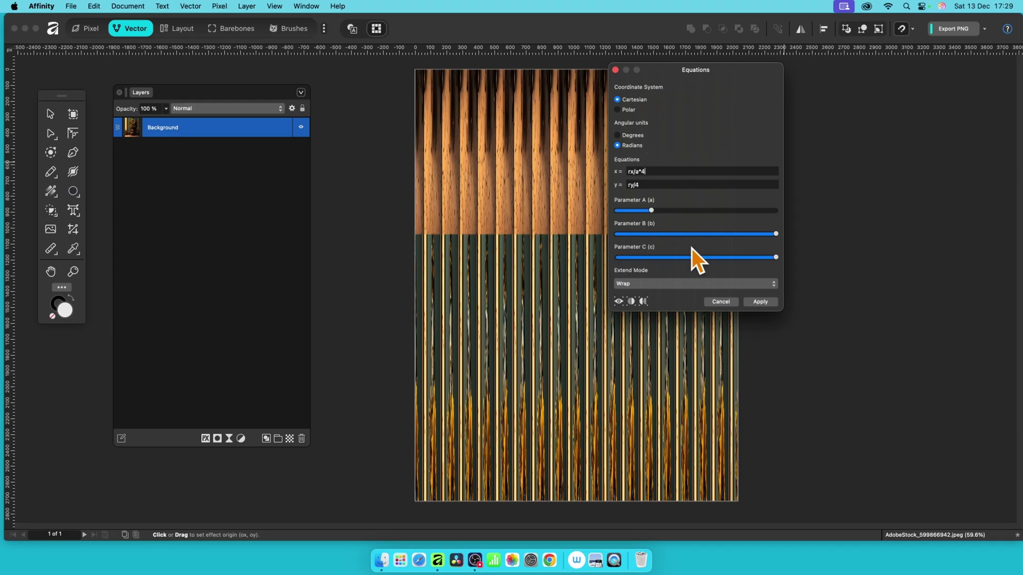
Switch to polar coordinates and enter a sine expression for the r equation
left_click(618, 110)
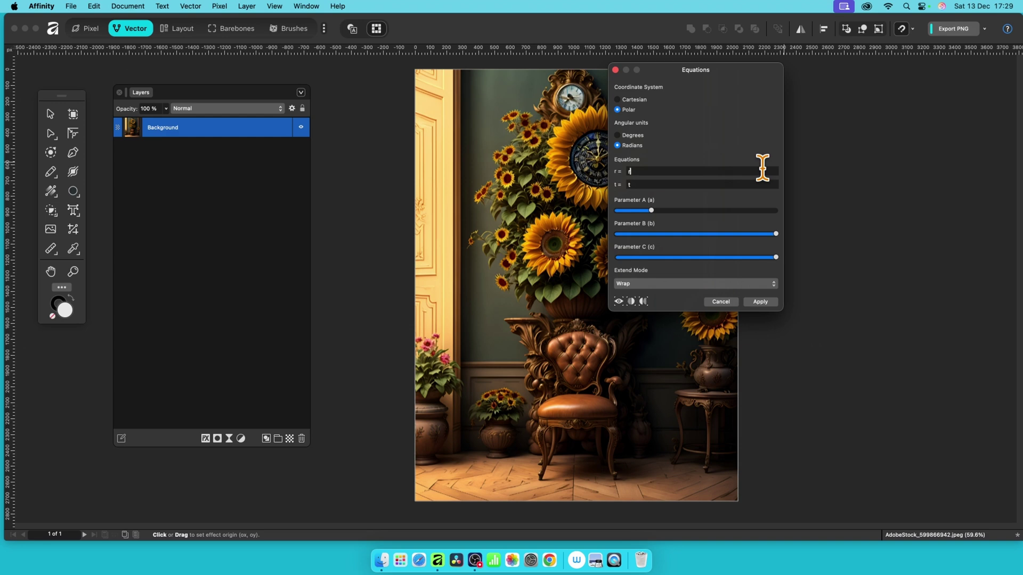
key("BackSpace")
type("ainn(r)")
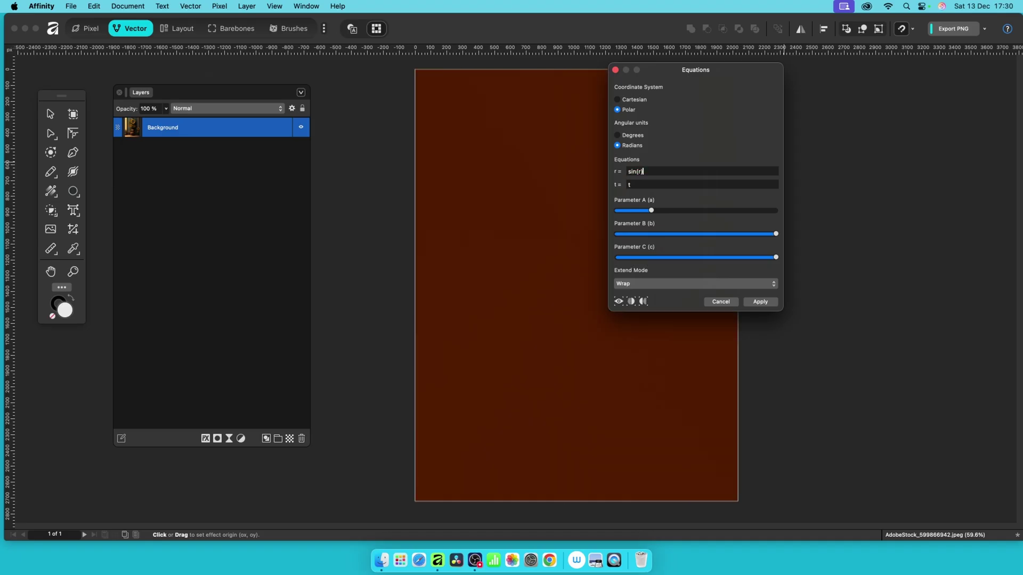
left_click(641, 171)
type("*100")
Set r to sin(r/100), move the ripple centre, then retype it as cos(r)
left_click(643, 171)
key("BackSpace")
key("BackSpace")
type("r/")
left_click_drag(637, 368, 503, 167)
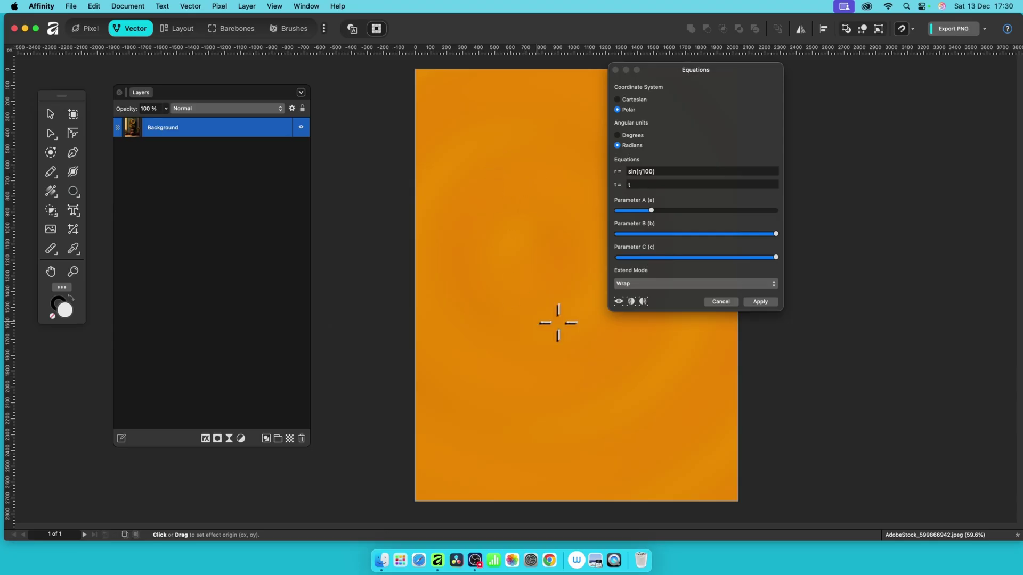
left_click(663, 173)
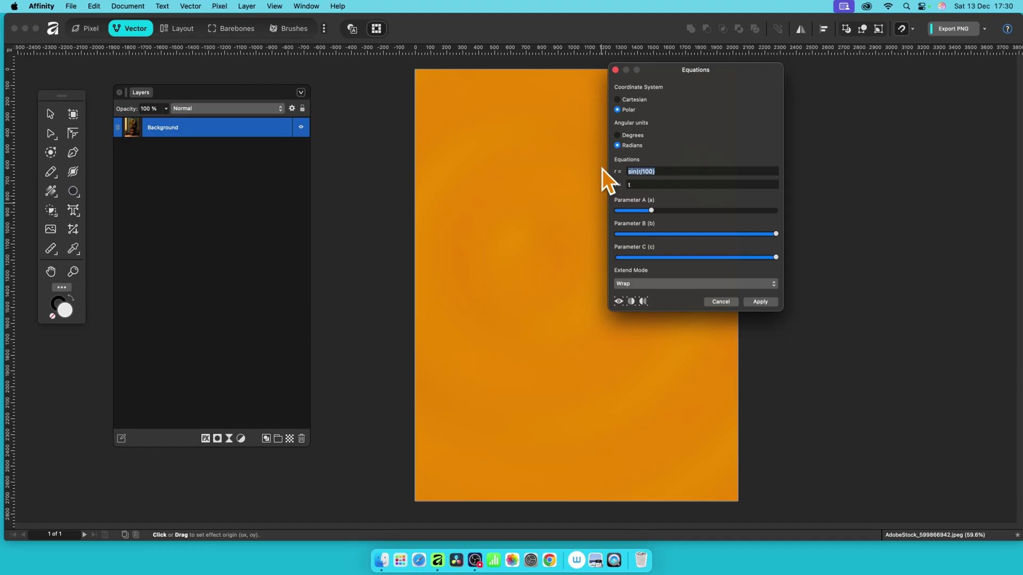
type("c")
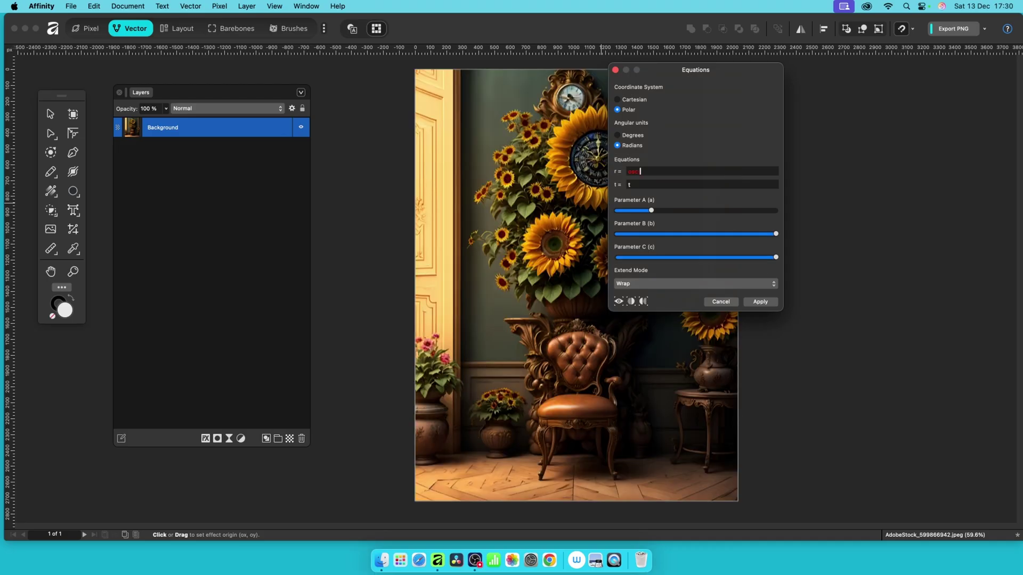
type("os(r)")
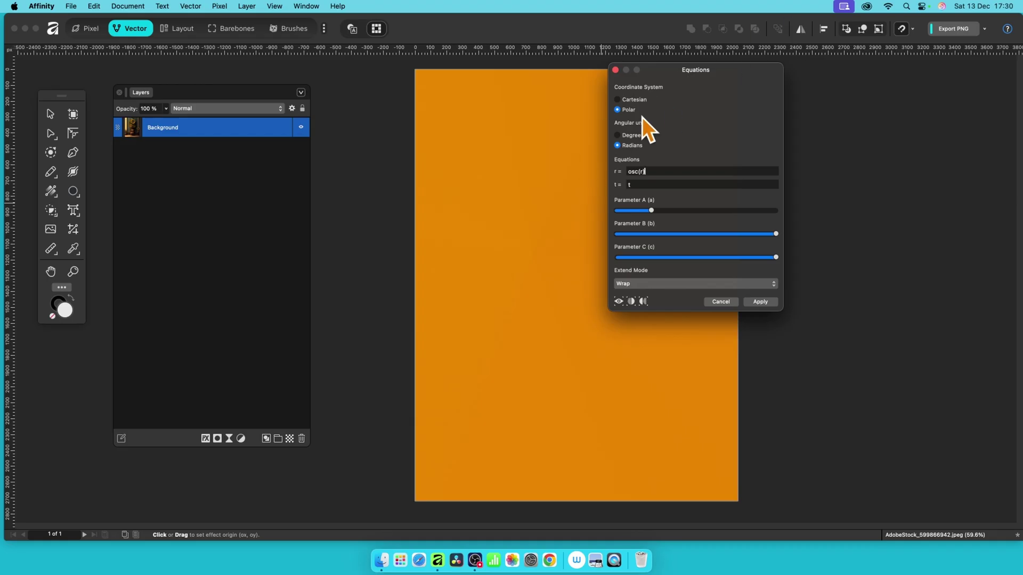
Set r = r/2 and t = t*10, re-centring the radial pattern
triple_click(650, 172)
type("r")
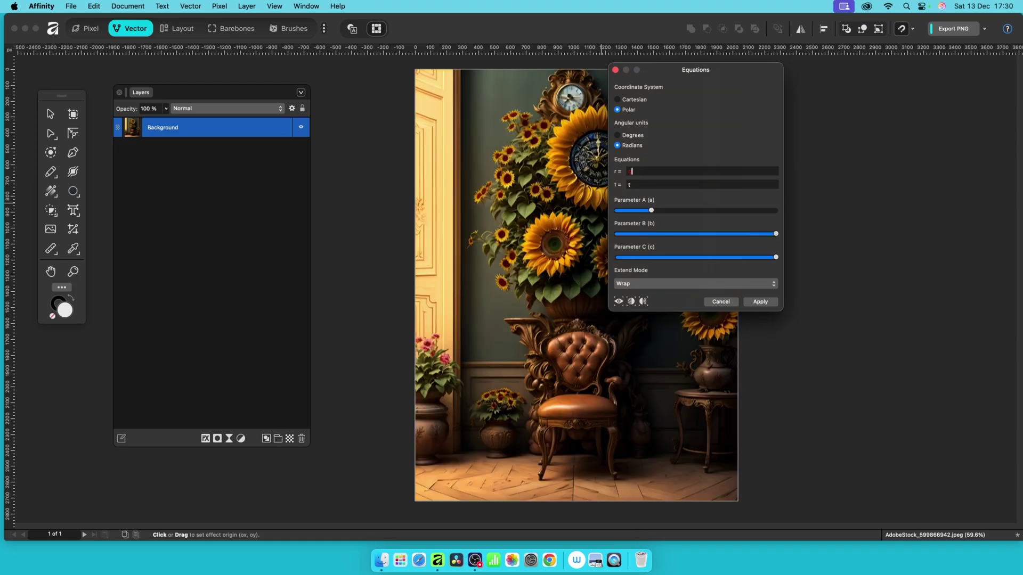
type("/2")
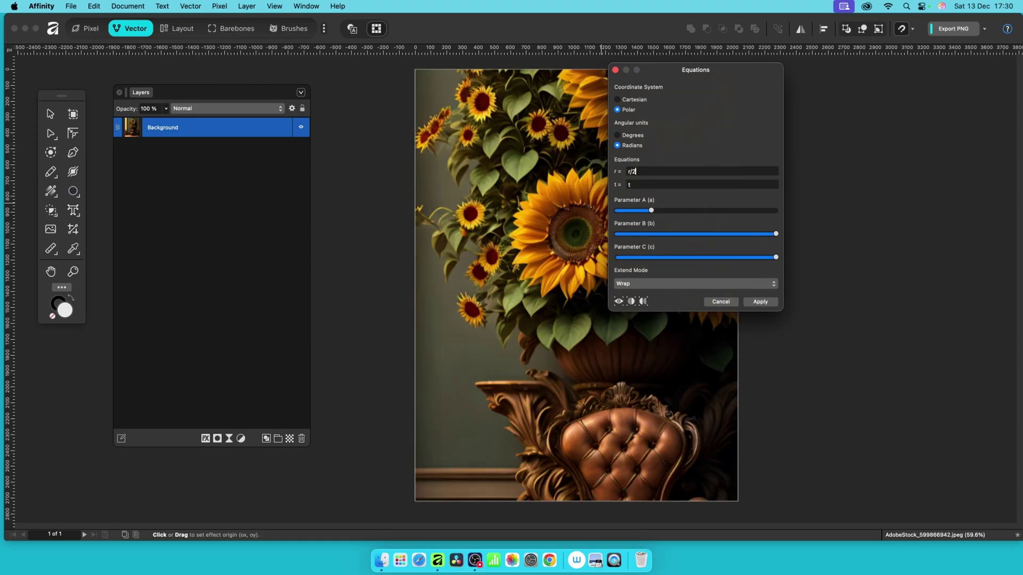
left_click(634, 184)
type("*10")
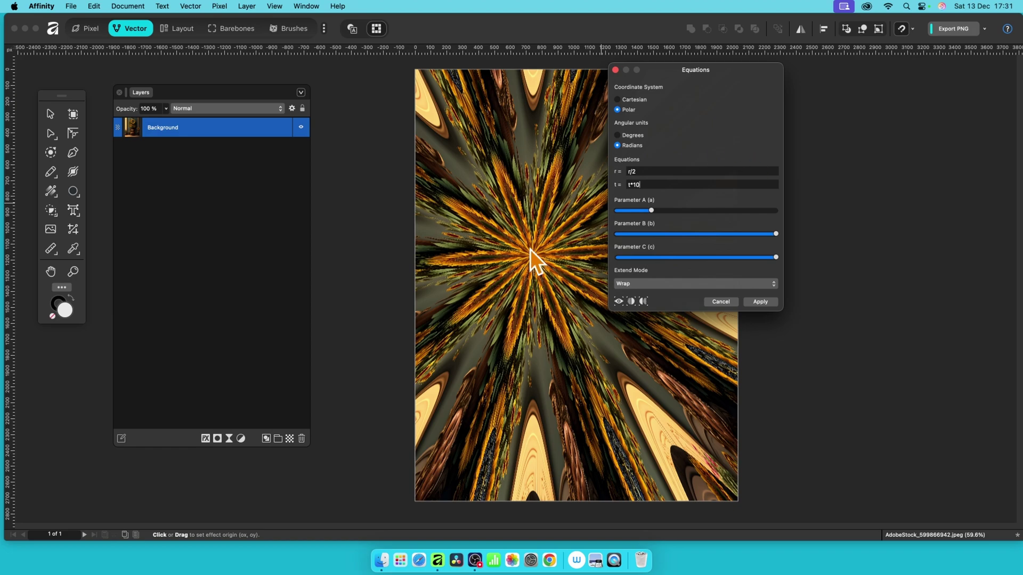
mouse_move(531, 229)
left_mouse_down()
mouse_move(650, 354)
mouse_move(540, 248)
mouse_move(491, 126)
mouse_move(559, 365)
mouse_move(519, 183)
mouse_move(528, 233)
left_mouse_up()
left_click_drag(673, 77, 751, 68)
left_click_drag(527, 241, 554, 255)
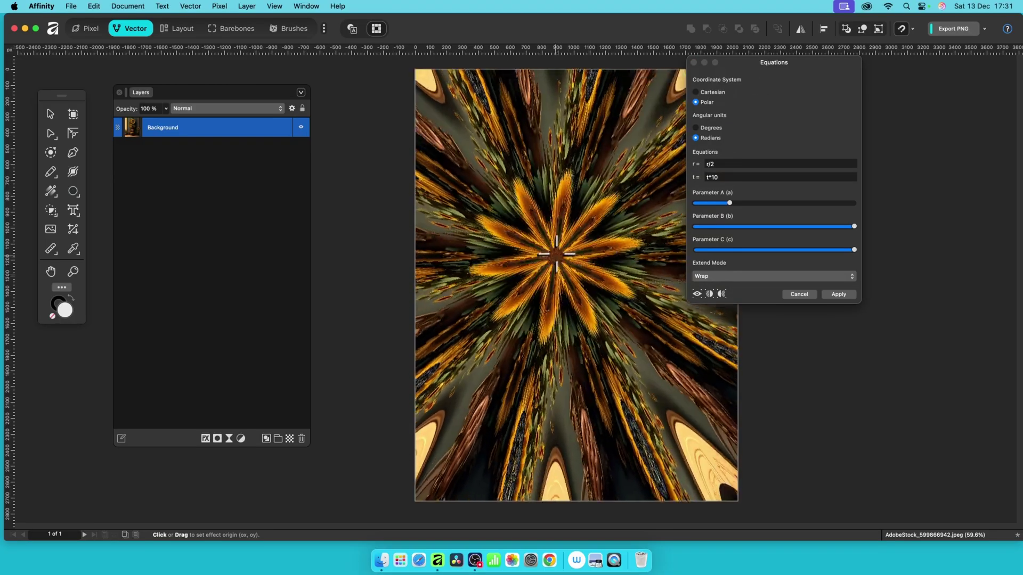
Change t to t*4 then t*a, tune Parameter A, and move the spiral centre left
left_click(764, 175)
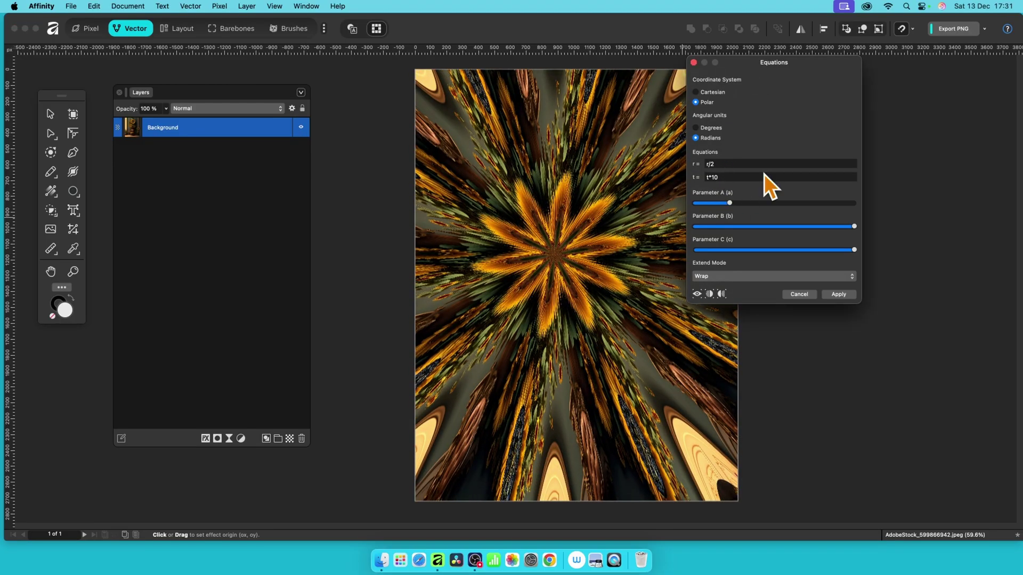
key("BackSpace")
key("BackSpace")
type("4")
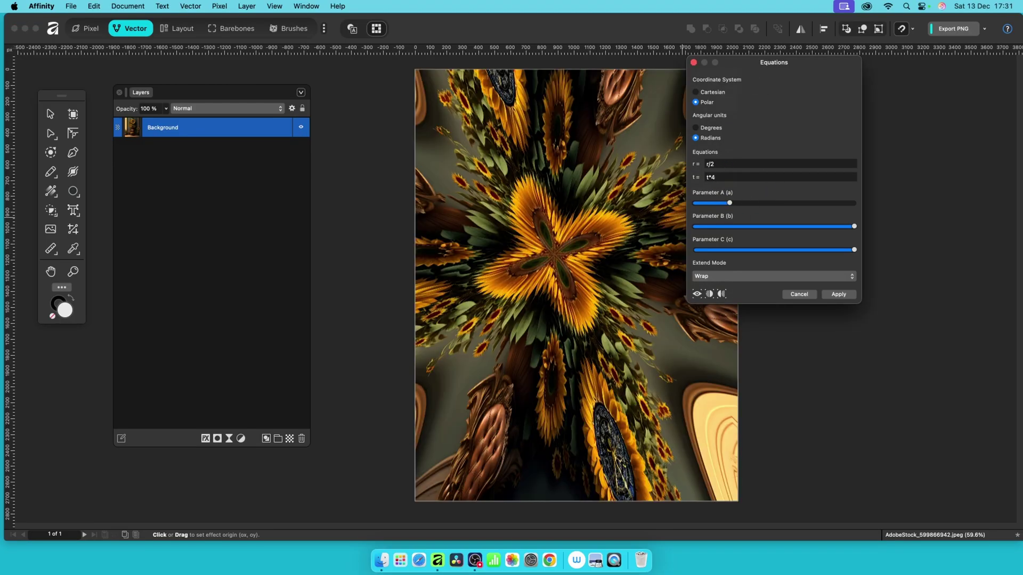
key("BackSpace")
key("BackSpace")
key("BackSpace")
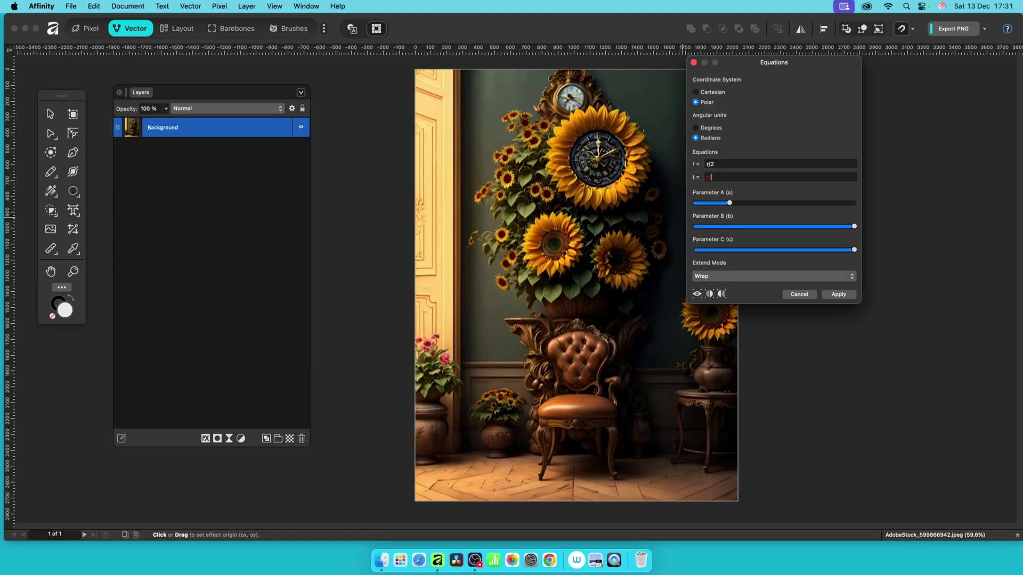
type("t*a")
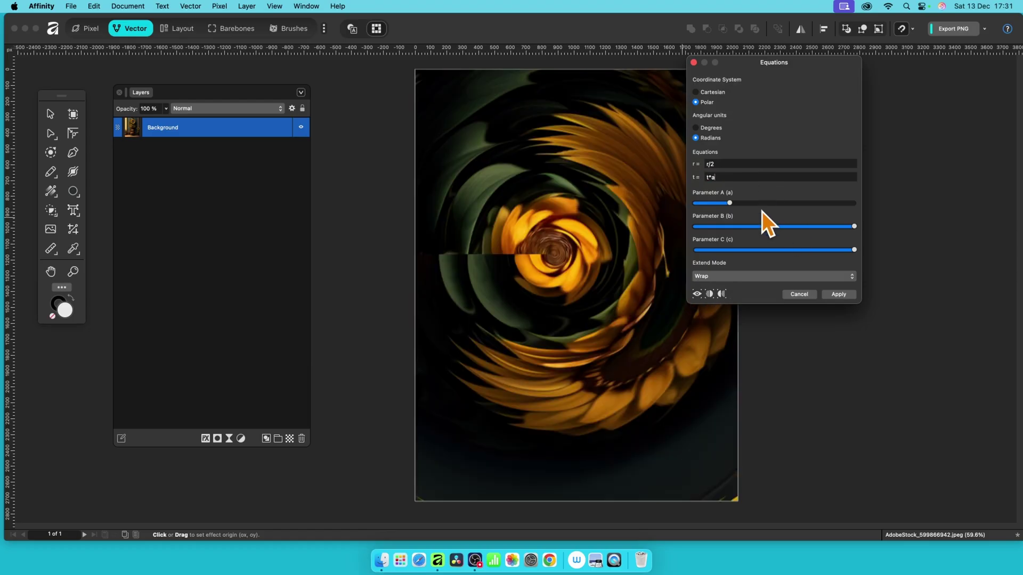
left_click_drag(730, 203, 768, 210)
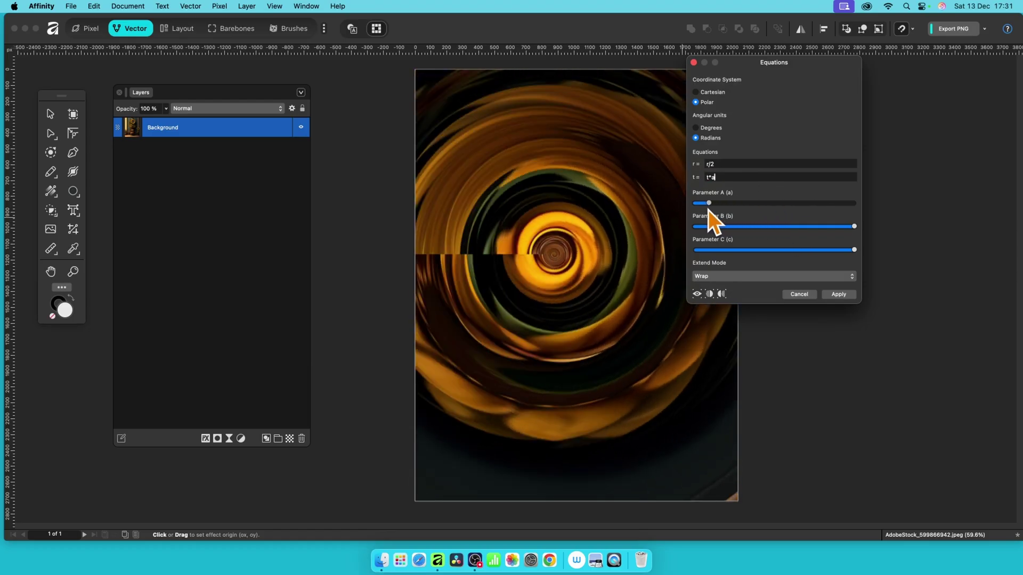
mouse_move(707, 209)
left_mouse_down()
mouse_move(843, 215)
mouse_move(713, 214)
left_mouse_up()
left_click_drag(559, 258, 442, 281)
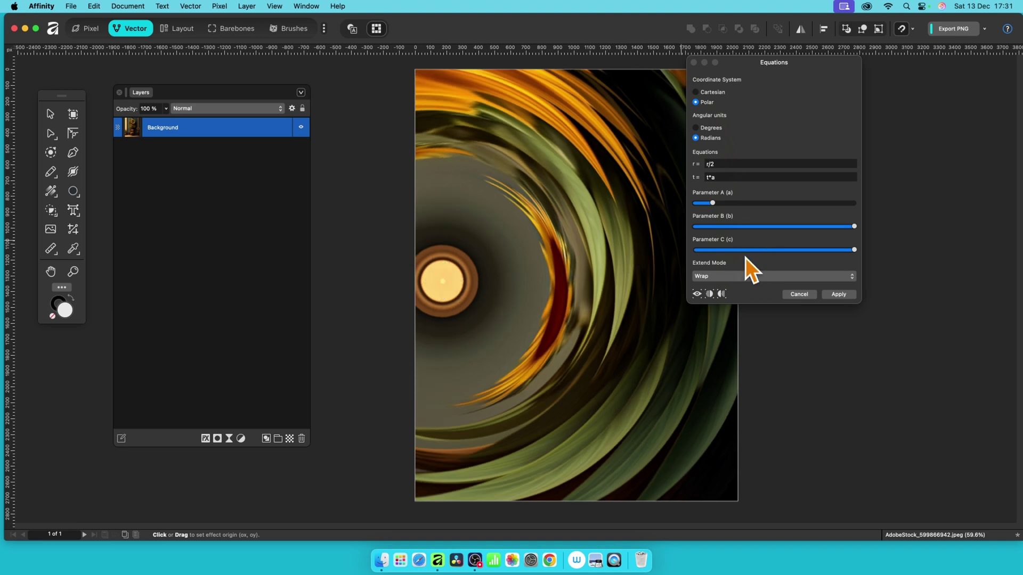
Change the t equation to t-r/10 and move the spiral centre toward the middle
left_click(715, 178)
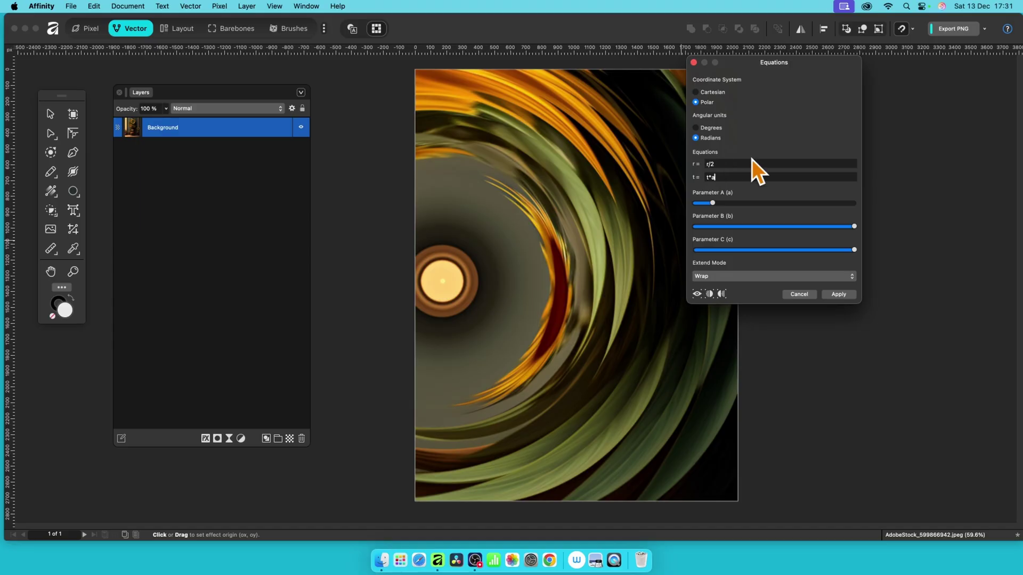
type("/10")
key("BackSpace")
key("BackSpace")
key("BackSpace")
key("BackSpace")
key("BackSpace")
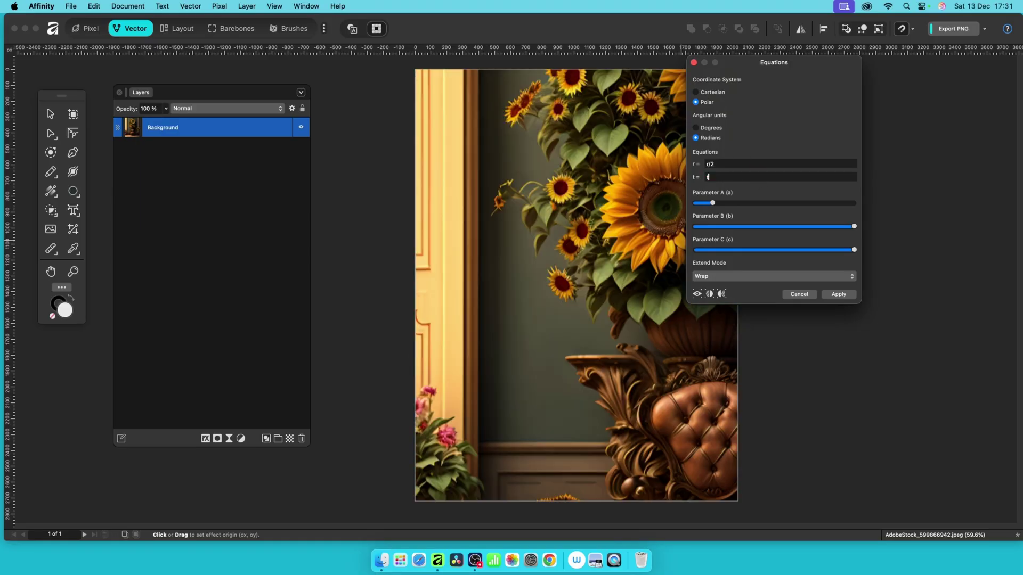
type("-r/10")
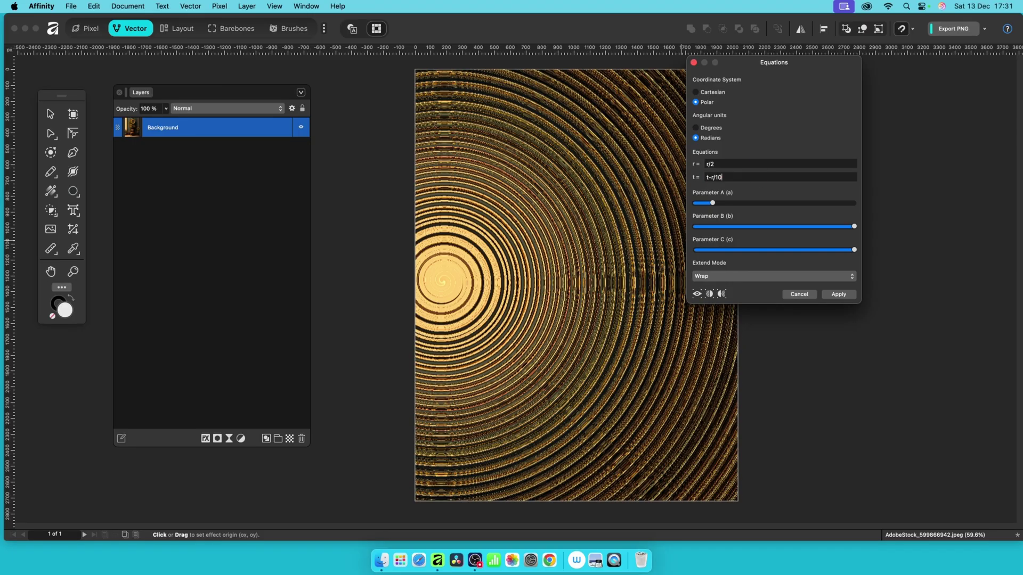
left_click_drag(487, 274, 596, 242)
Try r equations 4*r, 10*r and 10*t
left_click(717, 166)
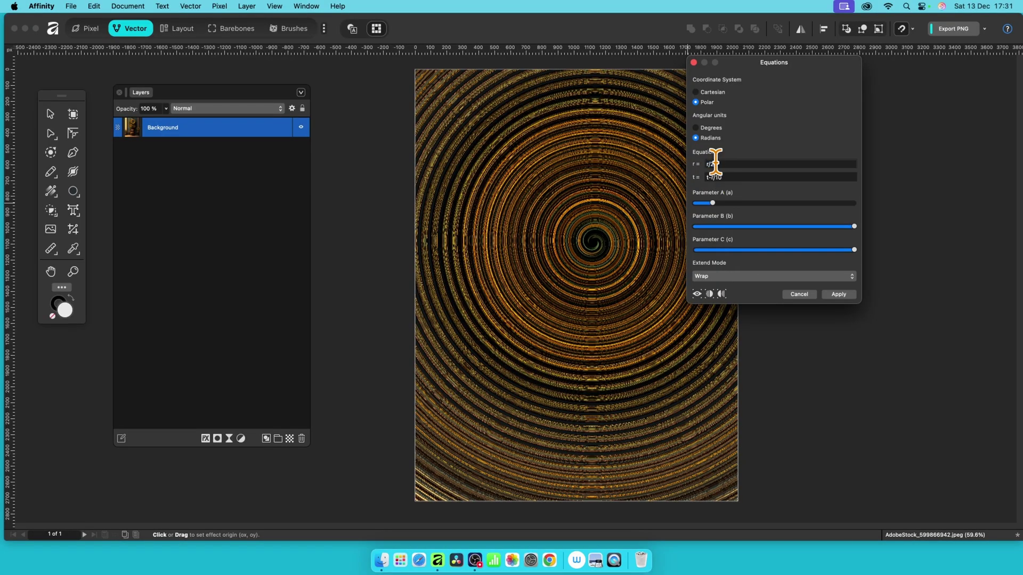
key("BackSpace")
key("BackSpace")
key("BackSpace")
type("4")
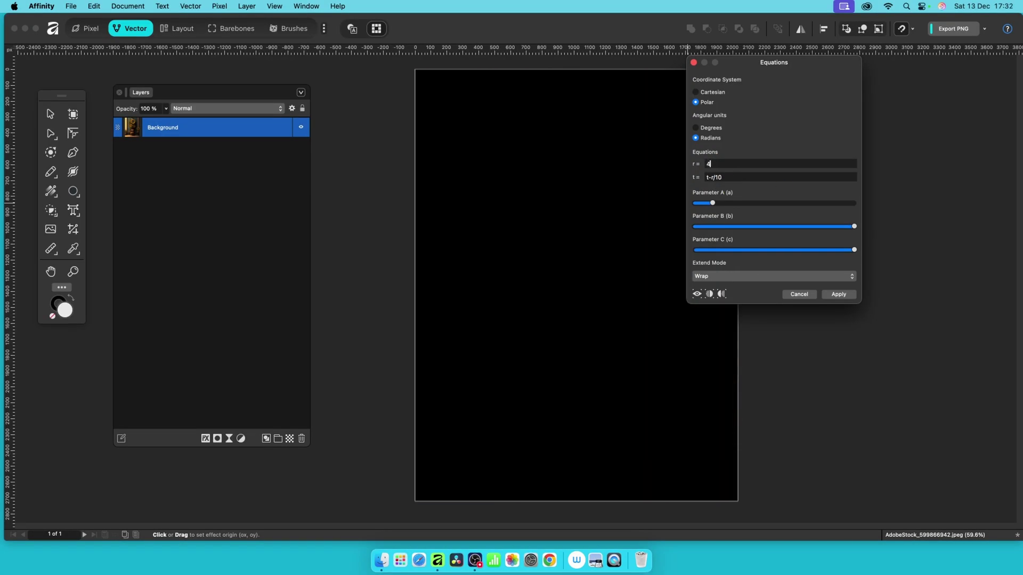
type("*r")
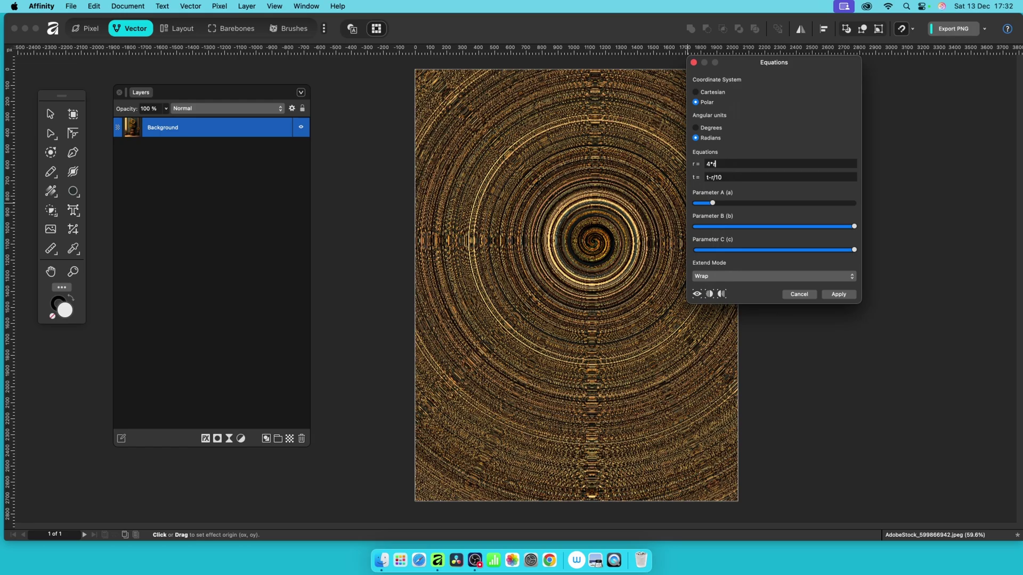
key("BackSpace")
key("BackSpace")
key("BackSpace")
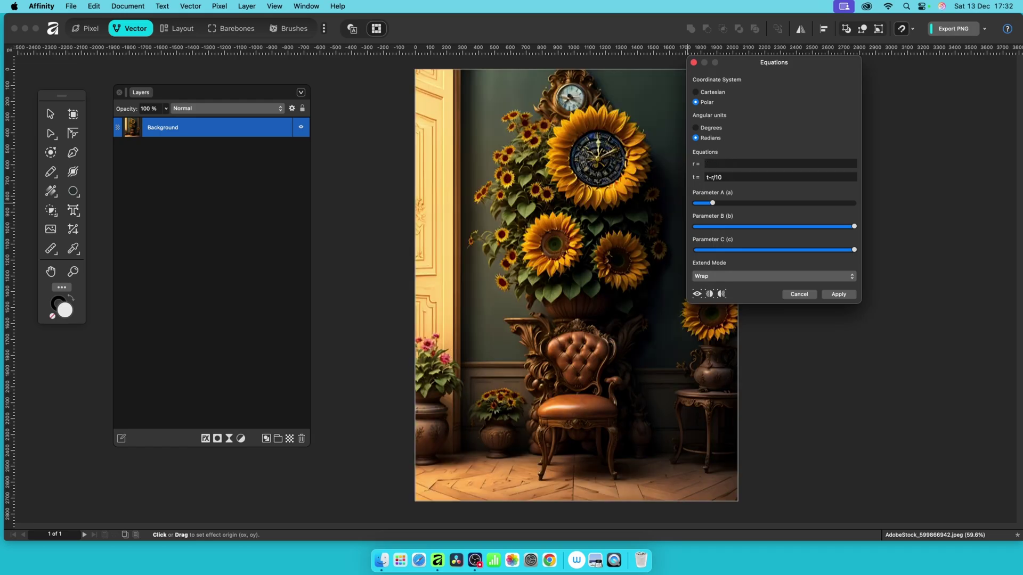
type("10*r")
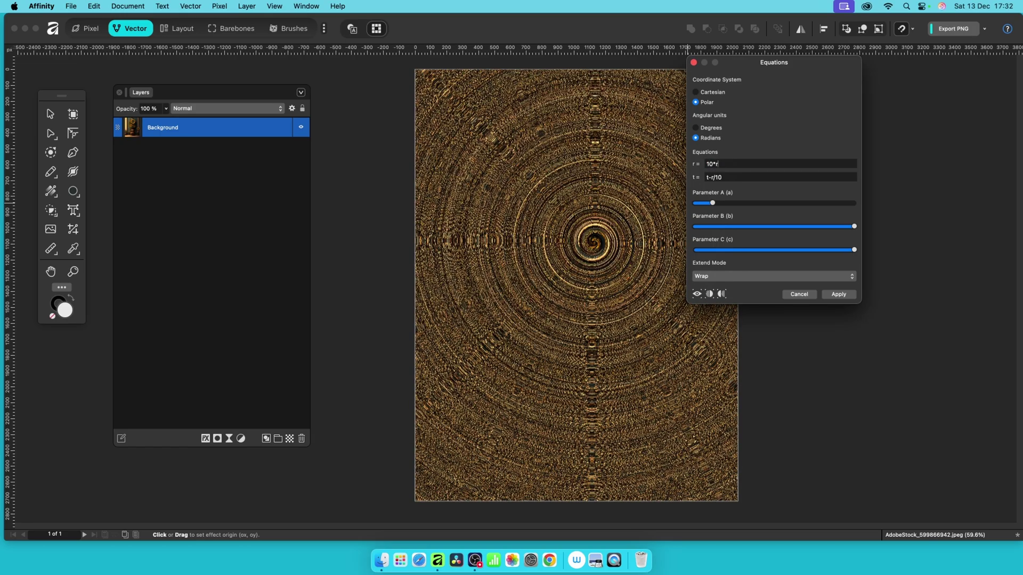
key("BackSpace")
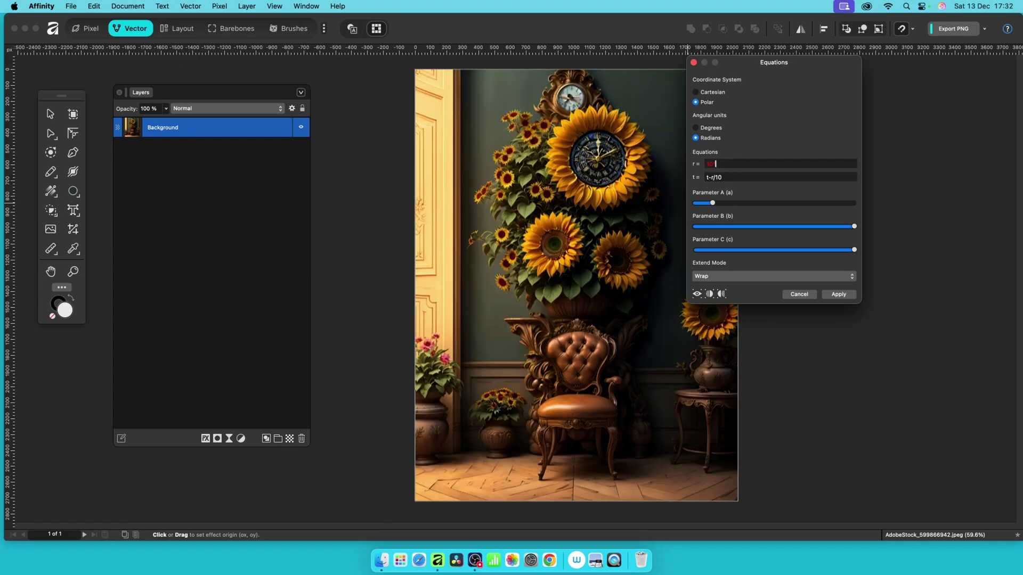
type("t")
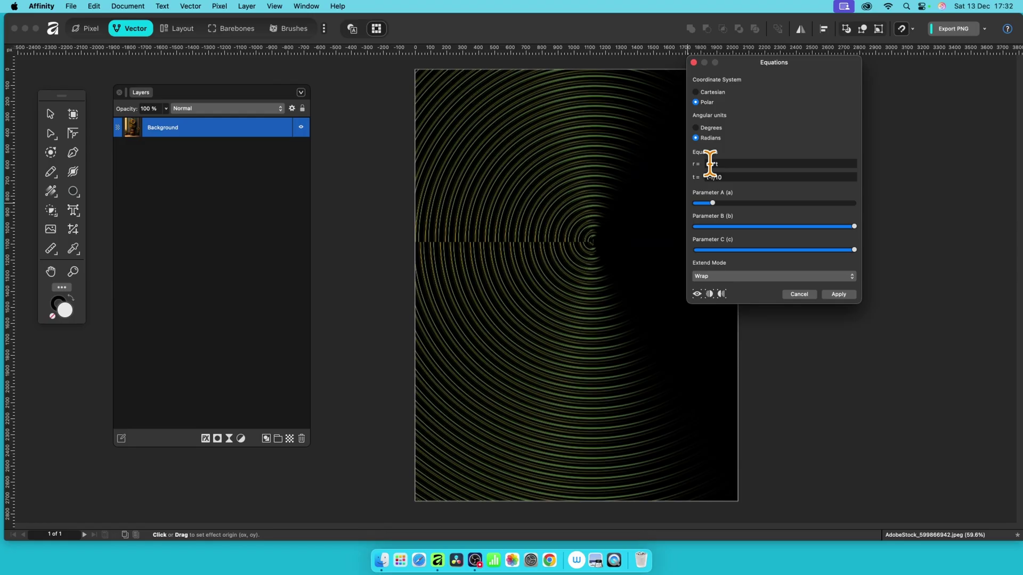
Set the r equation to t/10 and place the effect origin near the image centre
left_click(712, 163)
key("super+a")
key("BackSpace")
type("t/10")
key("Tab")
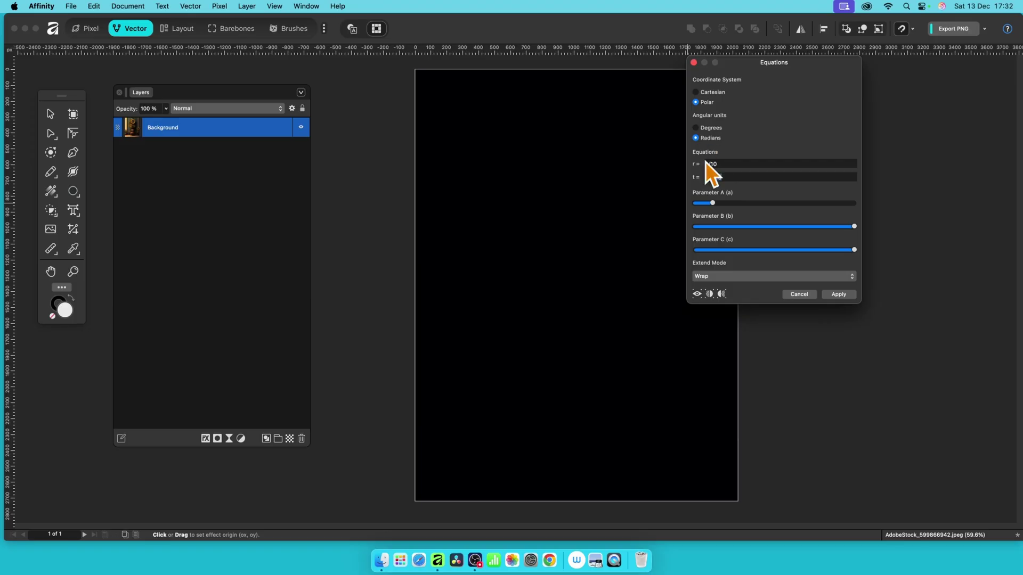
left_click(612, 245)
mouse_move(586, 246)
left_mouse_down()
mouse_move(577, 228)
mouse_move(579, 248)
left_mouse_up()
Rewrite the r equation as sqrt(r*t)
left_click_drag(724, 164, 685, 164)
key("BackSpace")
type("sqrt(")
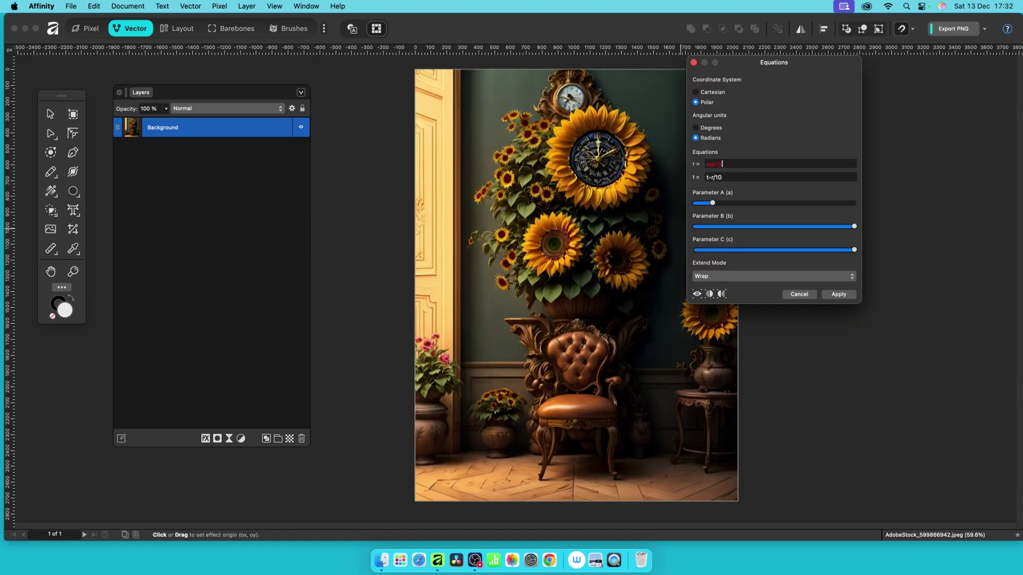
key("ctrl+super+space")
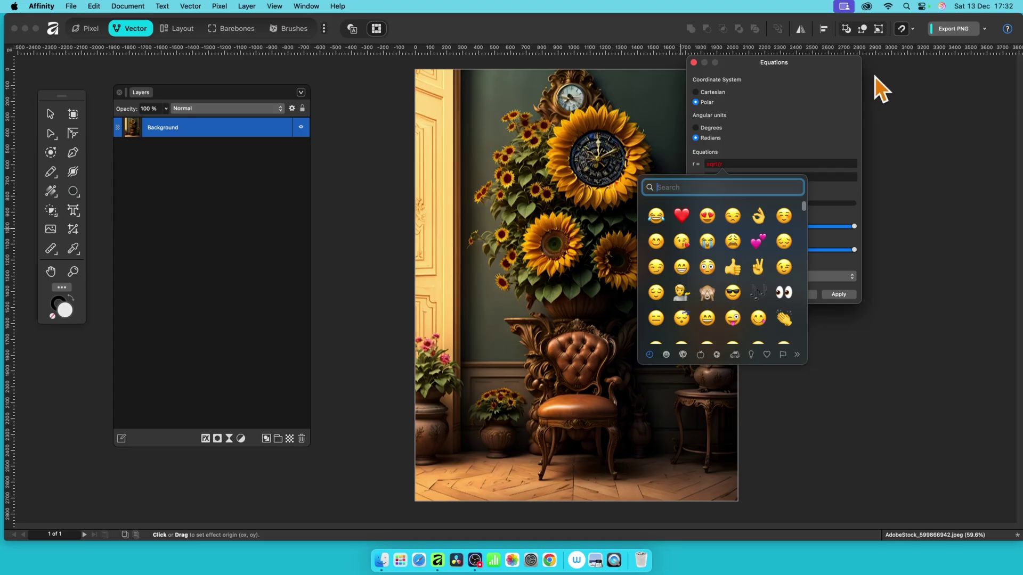
key("Escape")
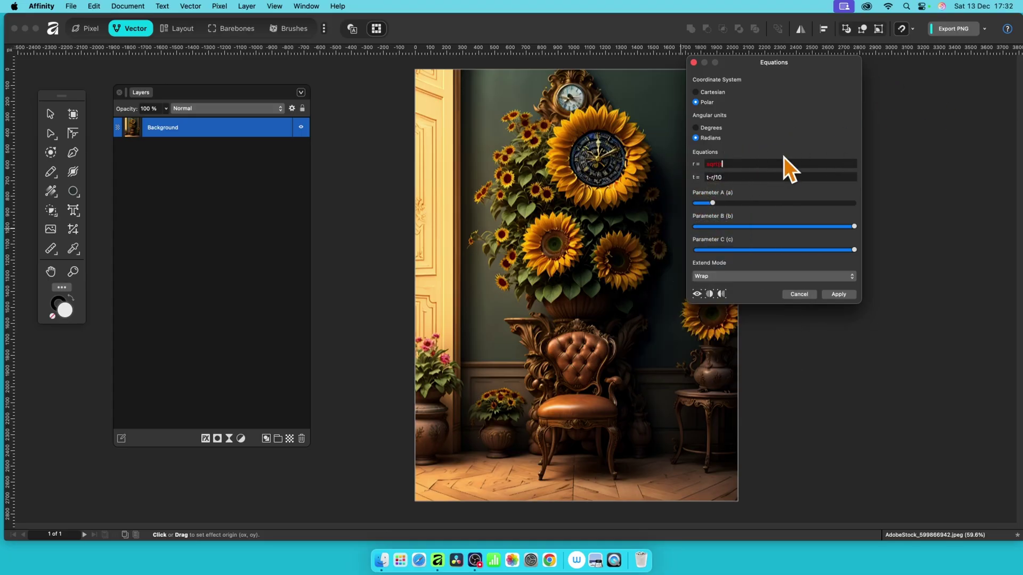
type("r)")
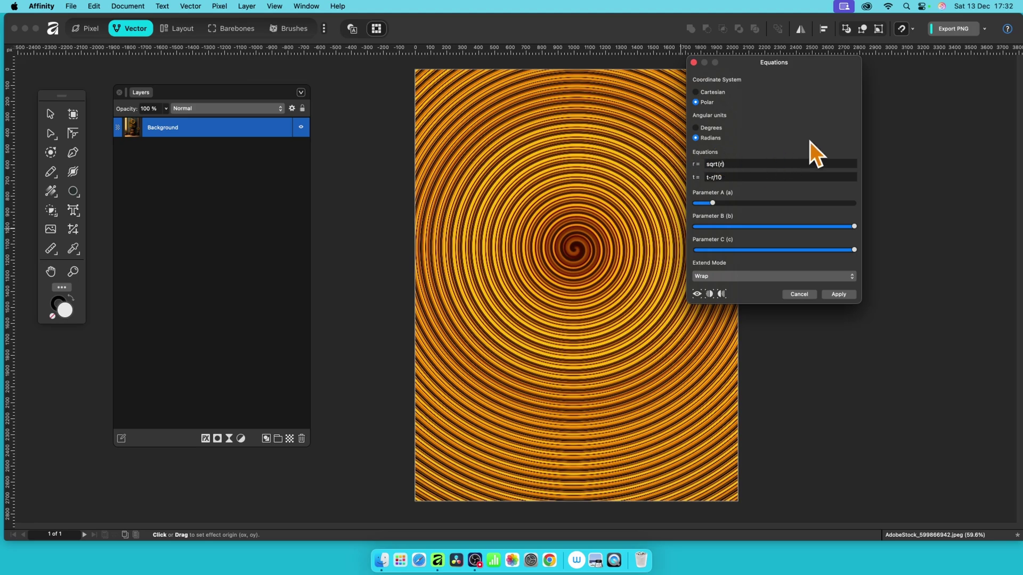
key("Left")
type("*t")
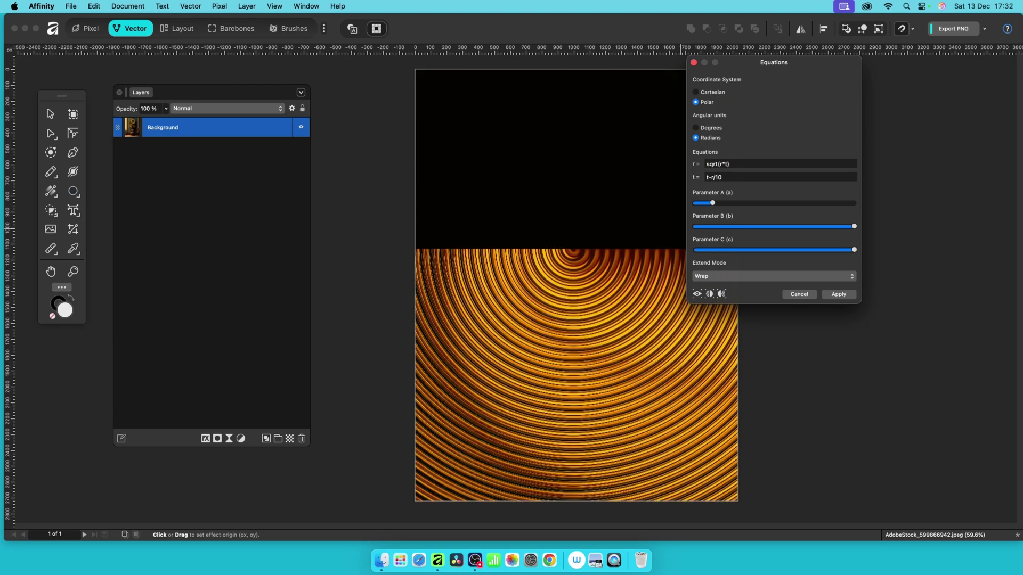
Set the t equation to 3*t, move the origin near the top, and apply the filter
left_click_drag(573, 270, 560, 68)
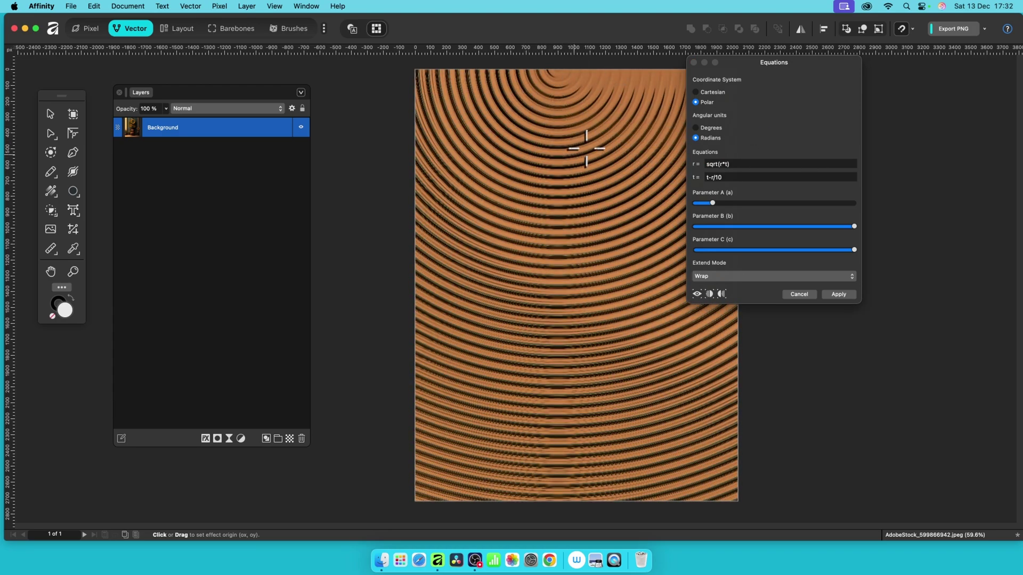
left_click(564, 177)
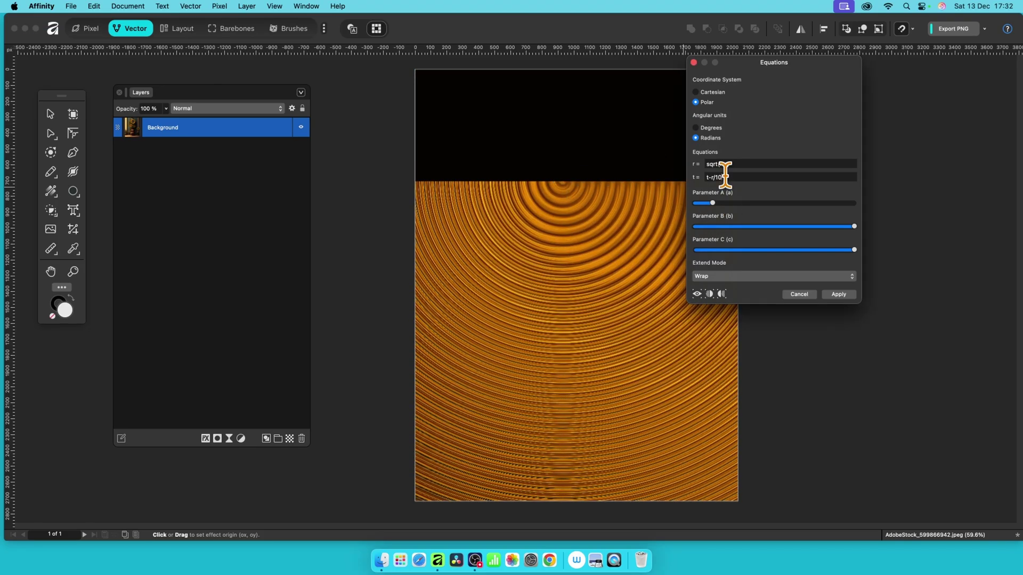
left_click_drag(696, 177, 758, 177)
type("3*t")
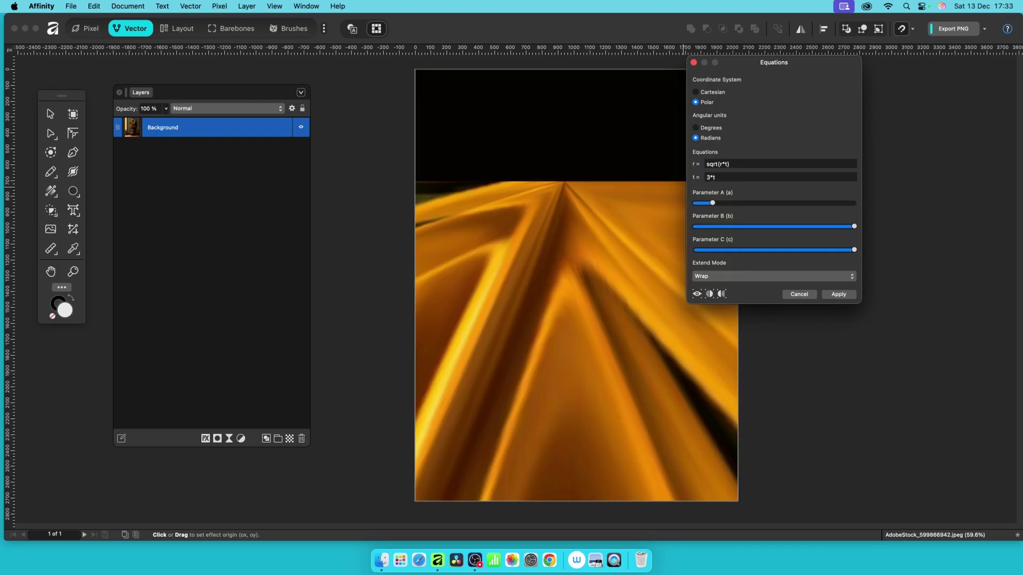
left_click_drag(615, 203, 560, 79)
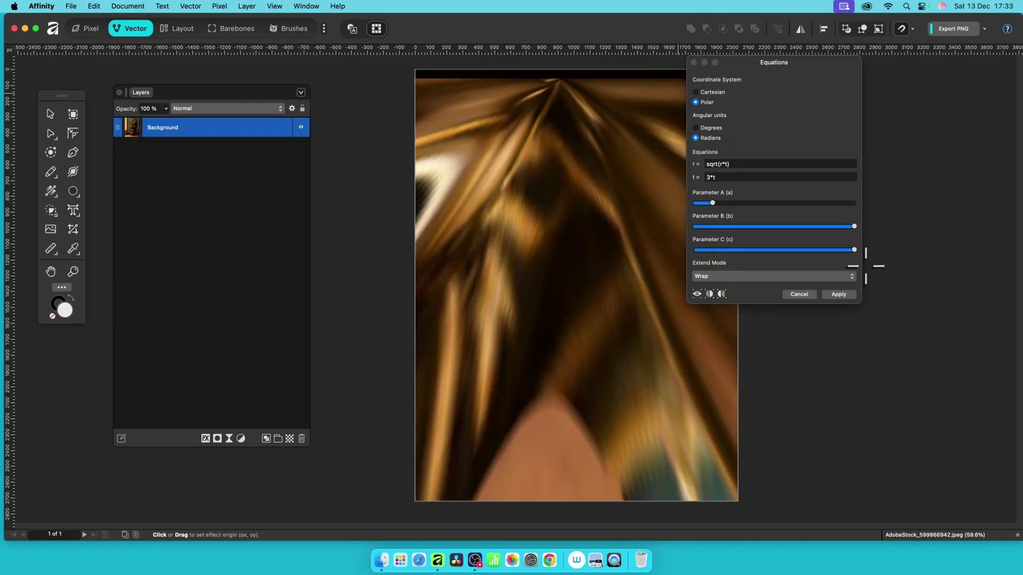
left_click(839, 293)
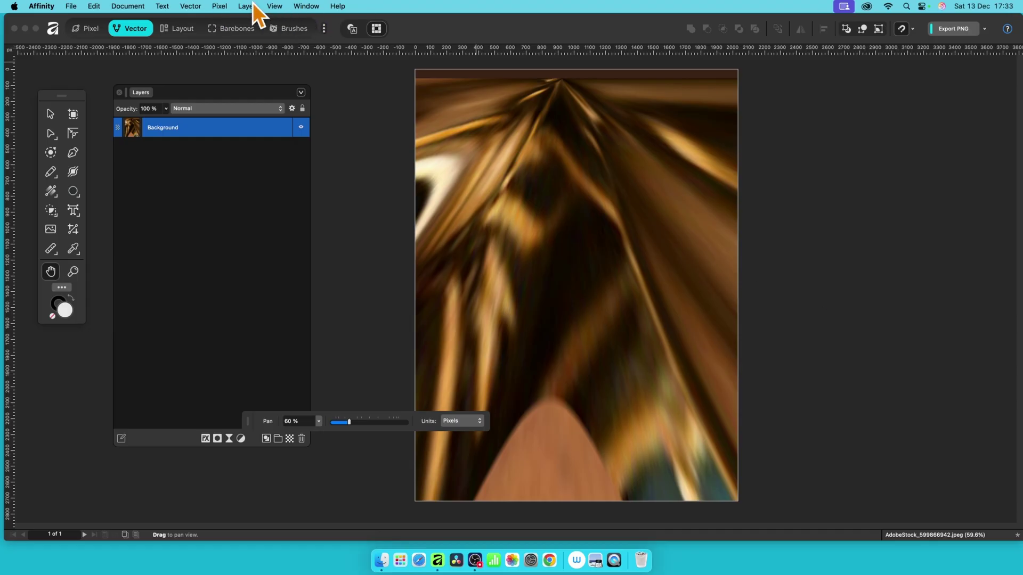
left_click(219, 3)
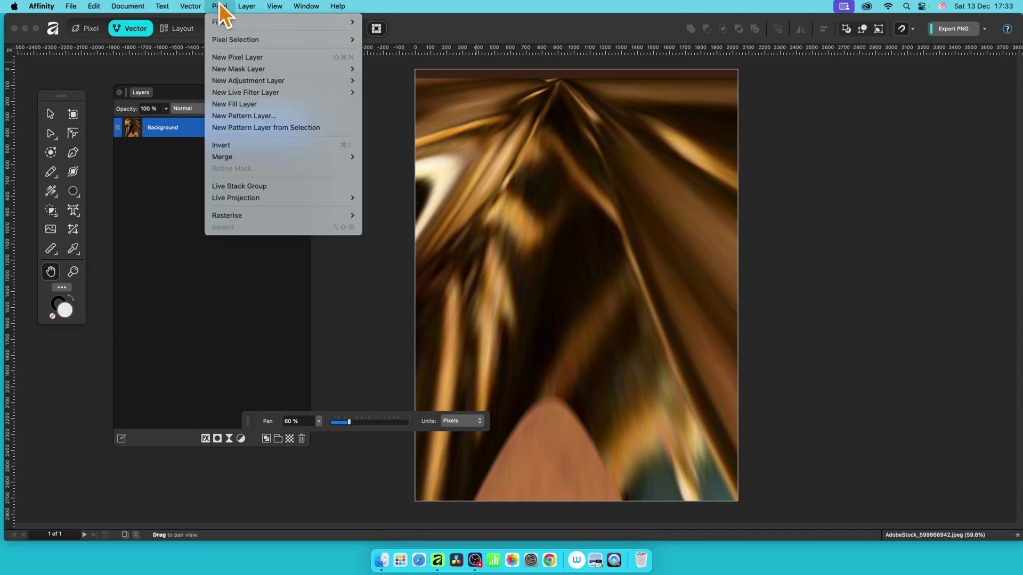
mouse_move(220, 23)
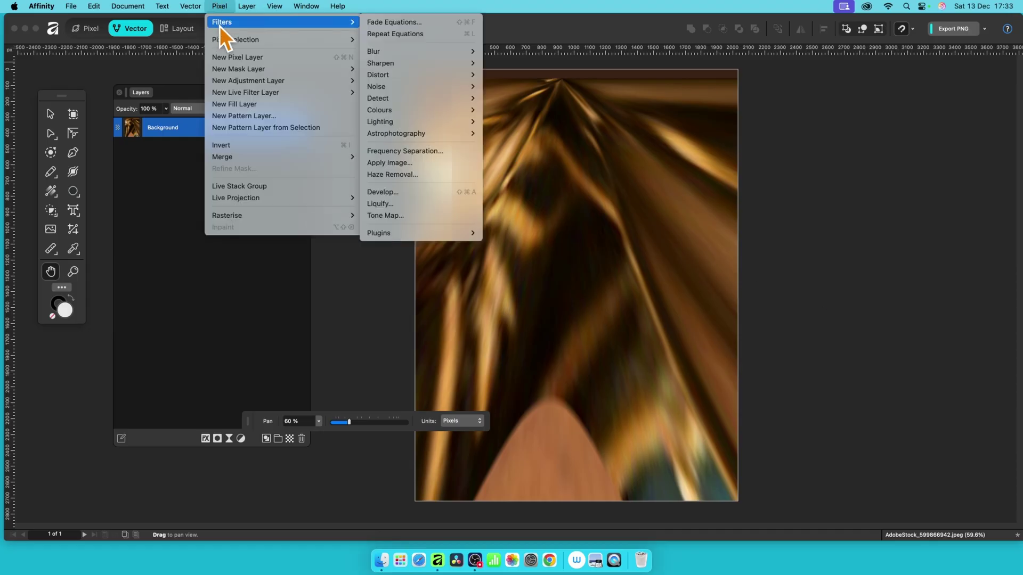
left_click(415, 24)
left_click_drag(921, 449, 809, 319)
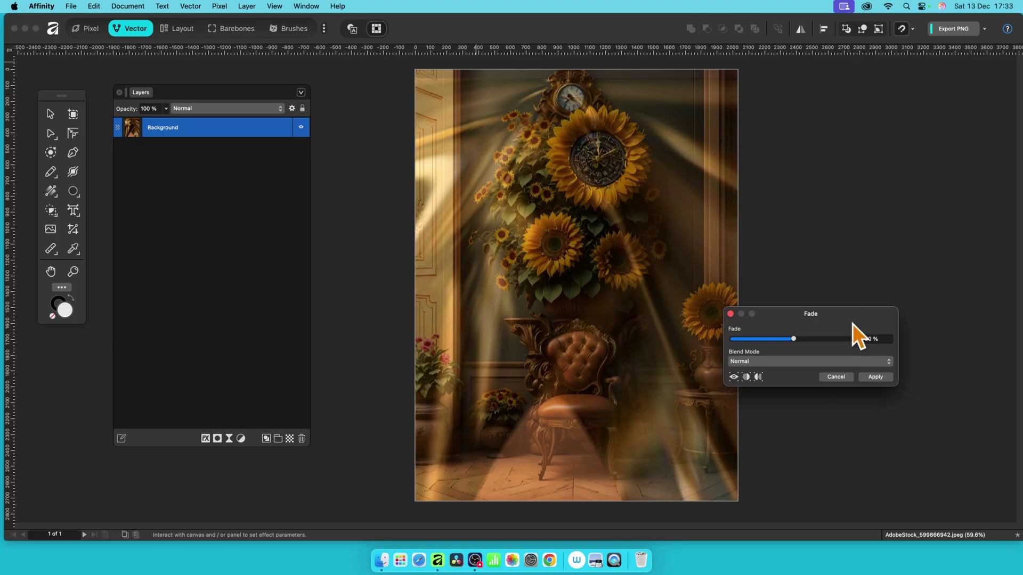
left_click_drag(851, 325, 632, 151)
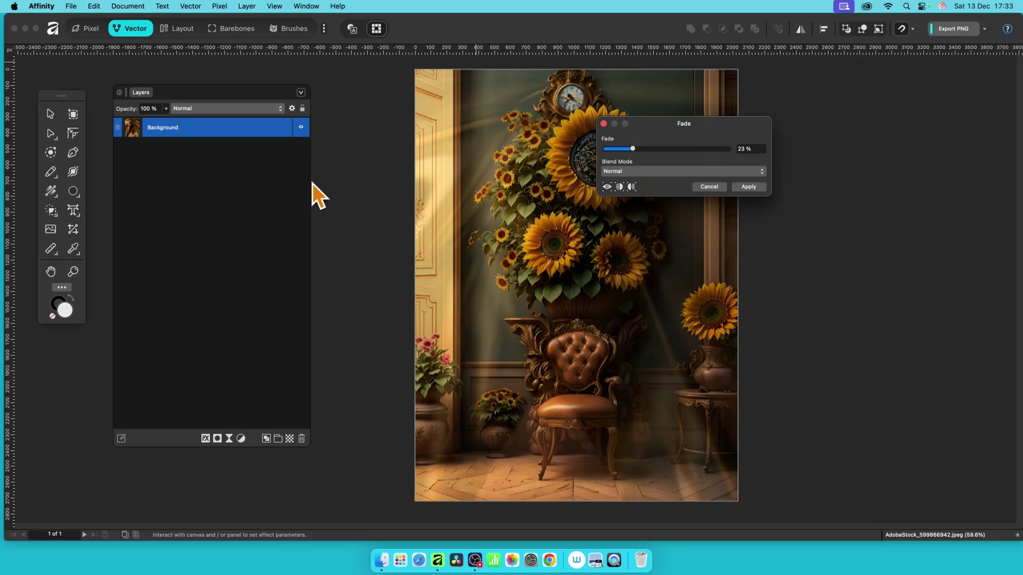
left_click(652, 171)
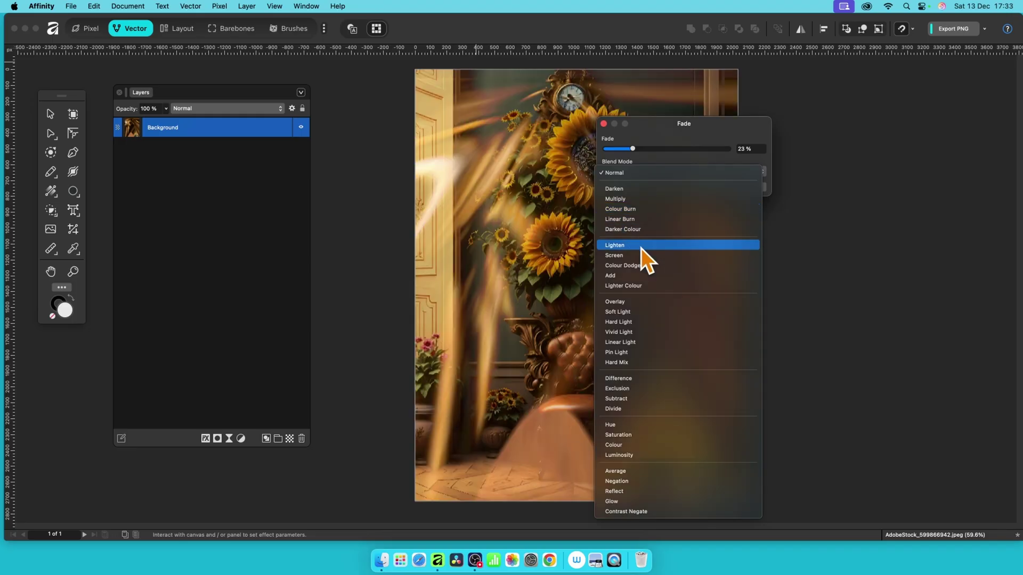
left_click(641, 248)
left_click_drag(656, 120, 784, 77)
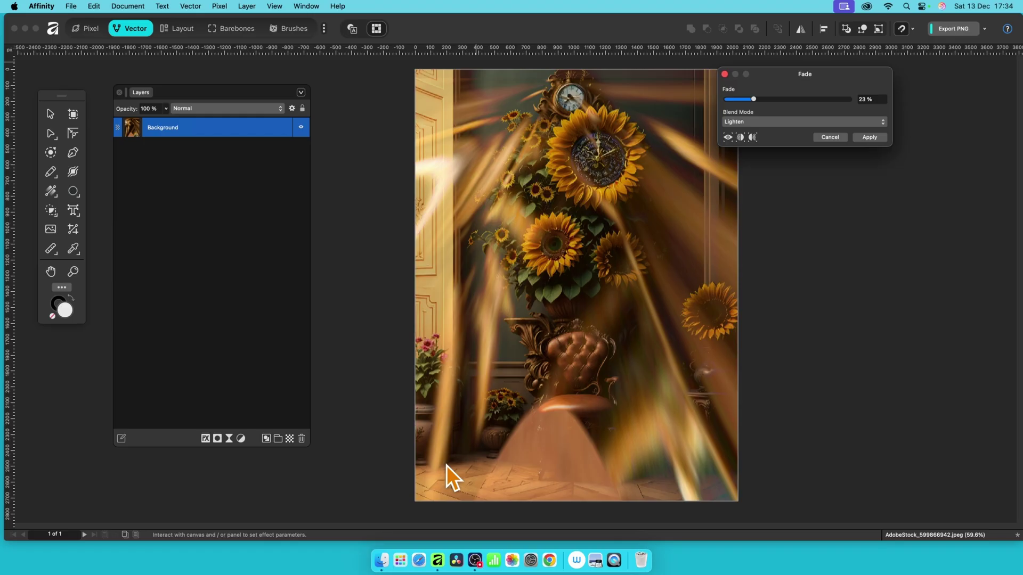
left_click(766, 124)
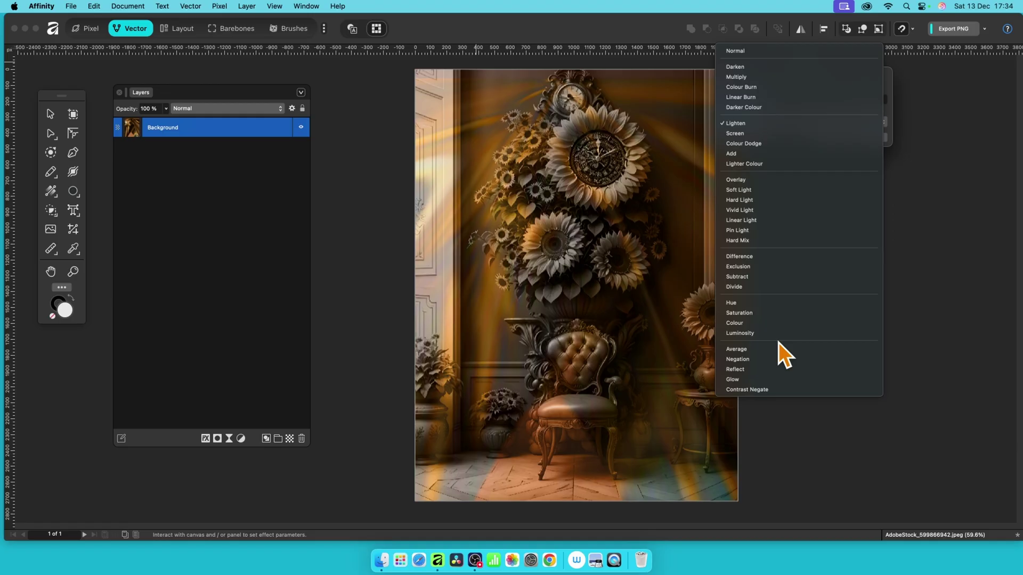
left_click(779, 350)
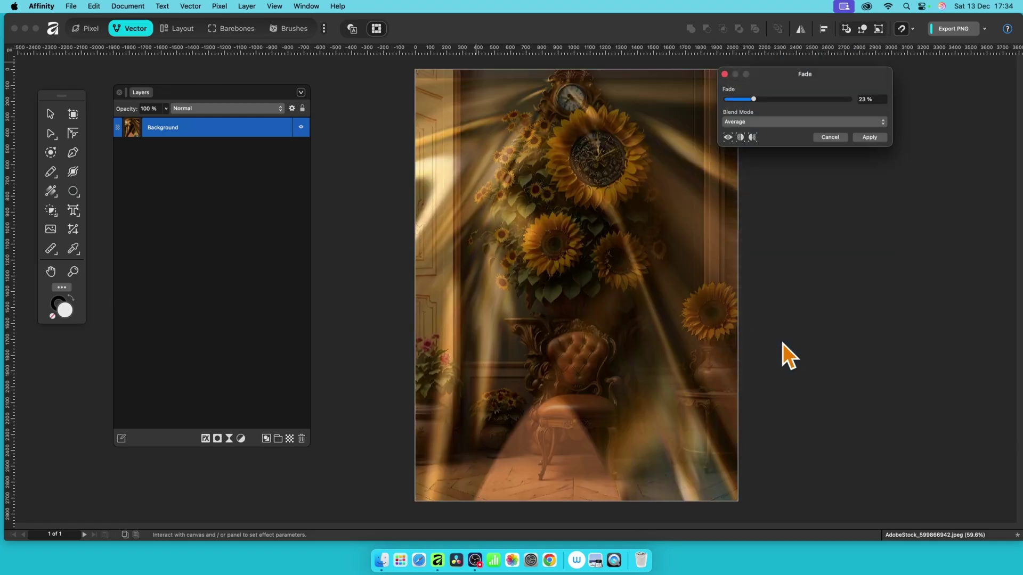
left_click(834, 137)
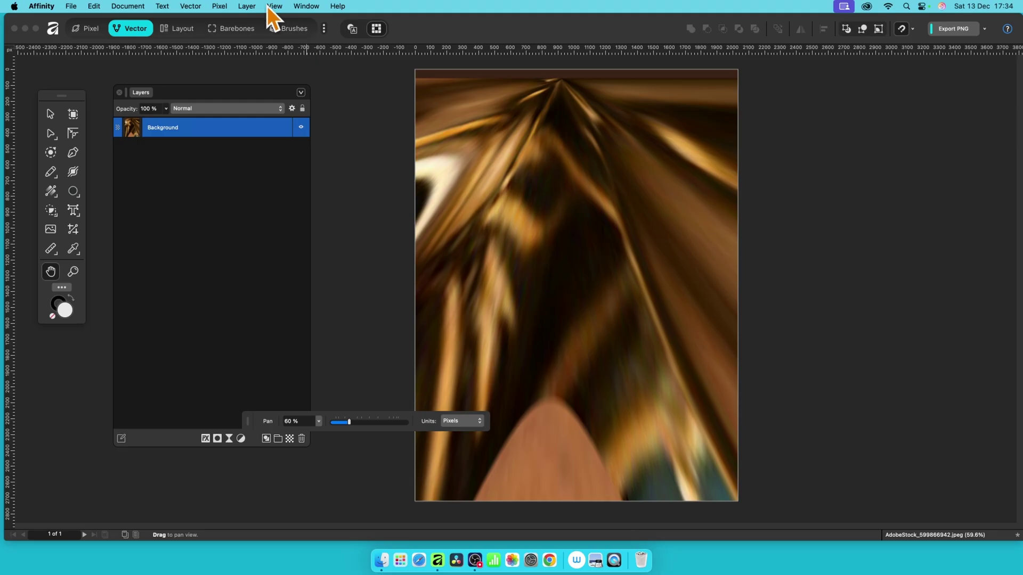
Repeat the last Equations distortion, then undo back to the original photo
left_click(219, 7)
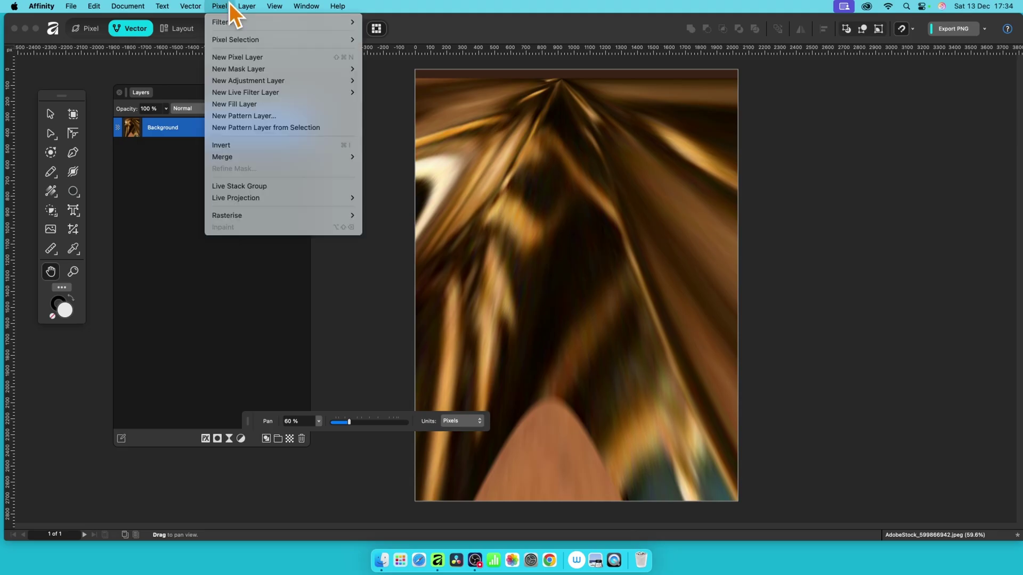
mouse_move(228, 23)
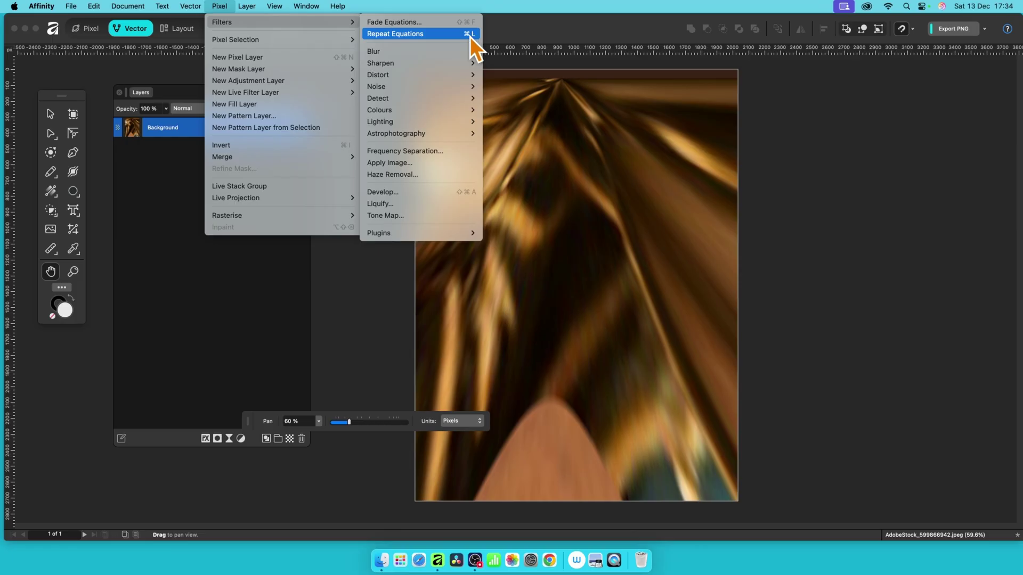
left_click(417, 35)
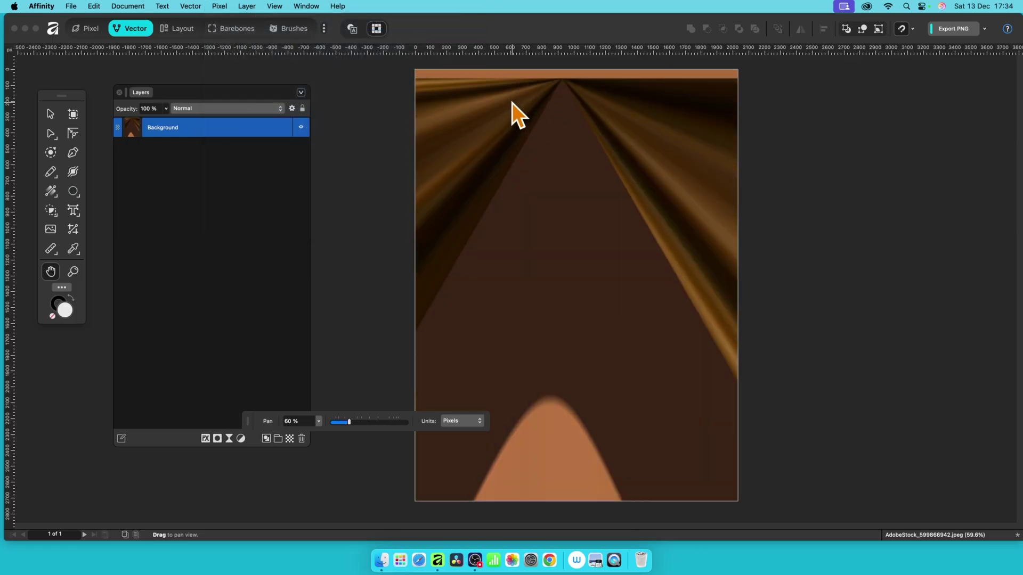
key("super+z")
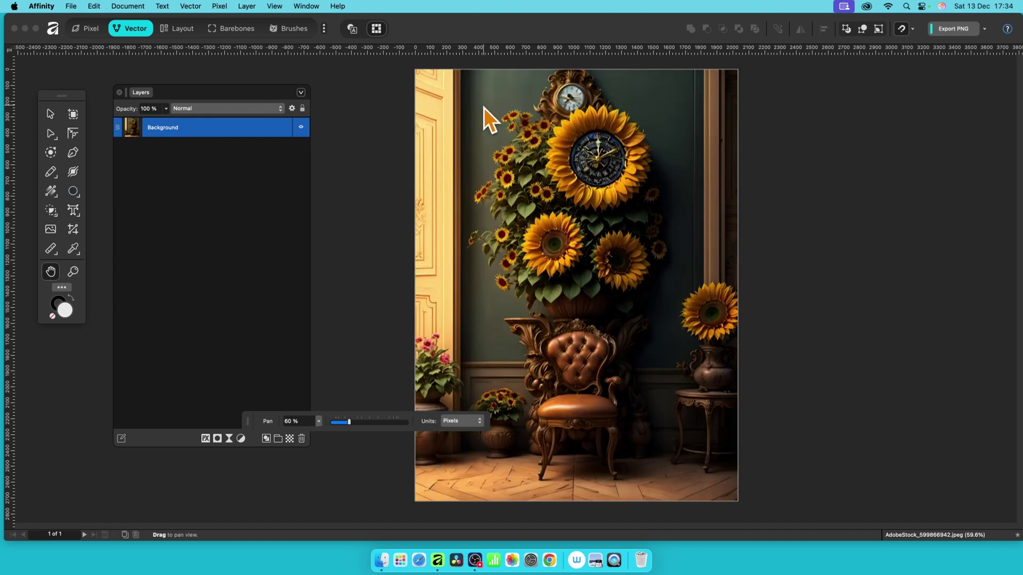
Browse the Pixel > Filters > Distort menu and close it without choosing anything
left_click(221, 6)
mouse_move(223, 23)
mouse_move(434, 52)
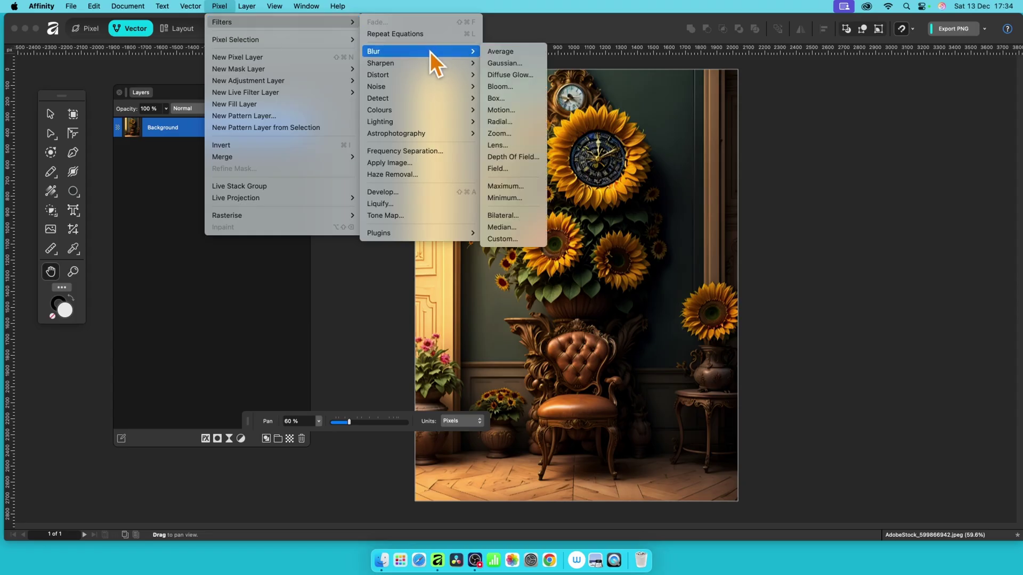
mouse_move(420, 75)
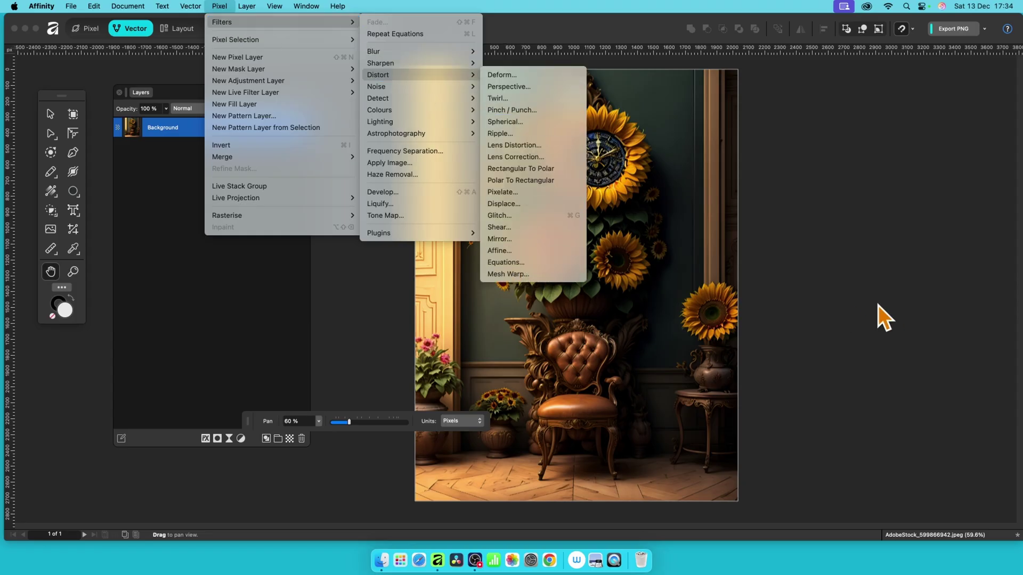
left_click(699, 302)
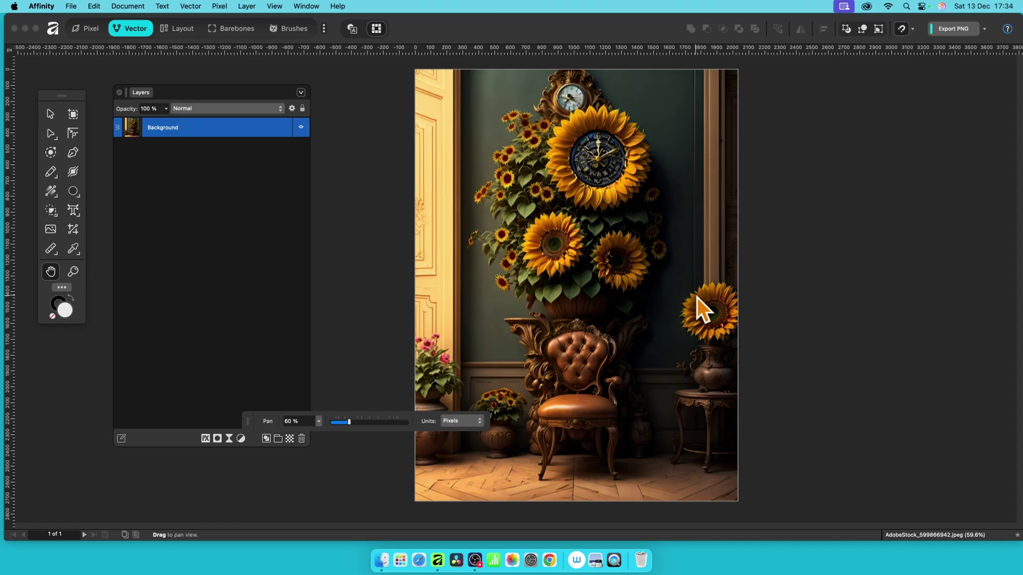
Scale the Background photo down from its corners, then Cmd-drag a smaller copy over its right side
left_click(53, 115)
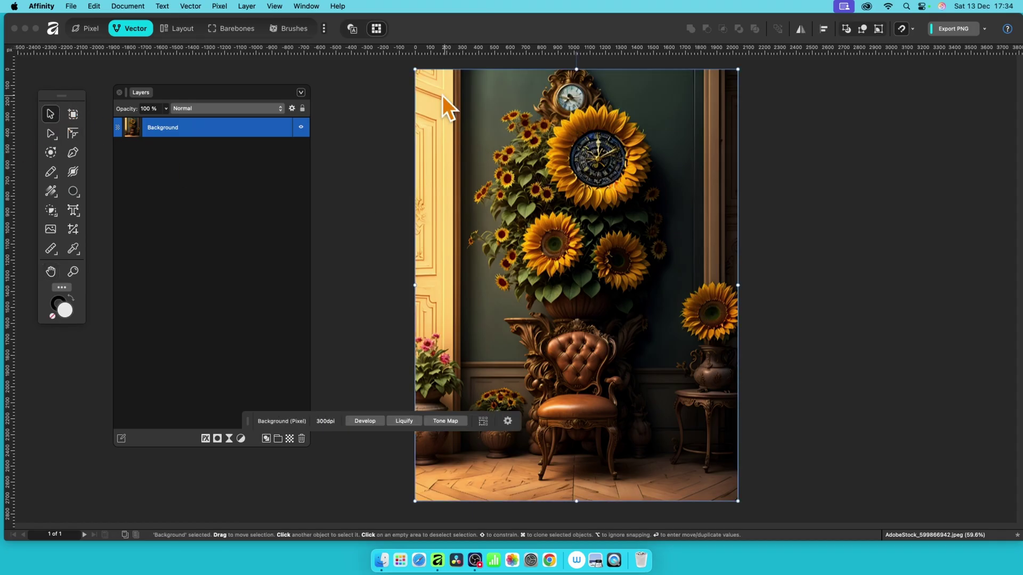
left_click_drag(416, 65, 555, 256)
left_click_drag(703, 367, 617, 248)
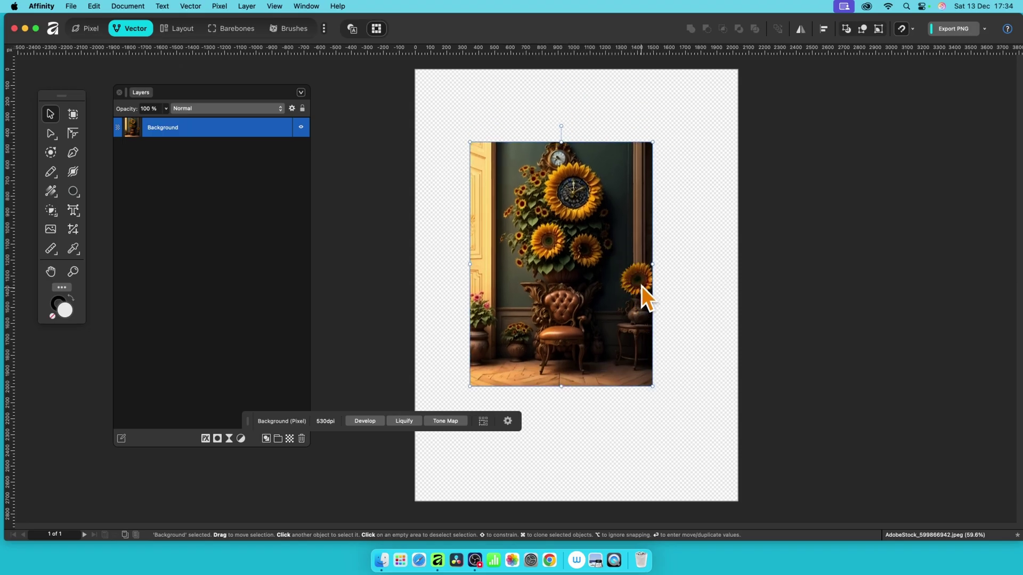
mouse_move(526, 169)
left_mouse_down()
mouse_move(545, 207)
mouse_move(541, 198)
mouse_move(615, 250)
left_mouse_up()
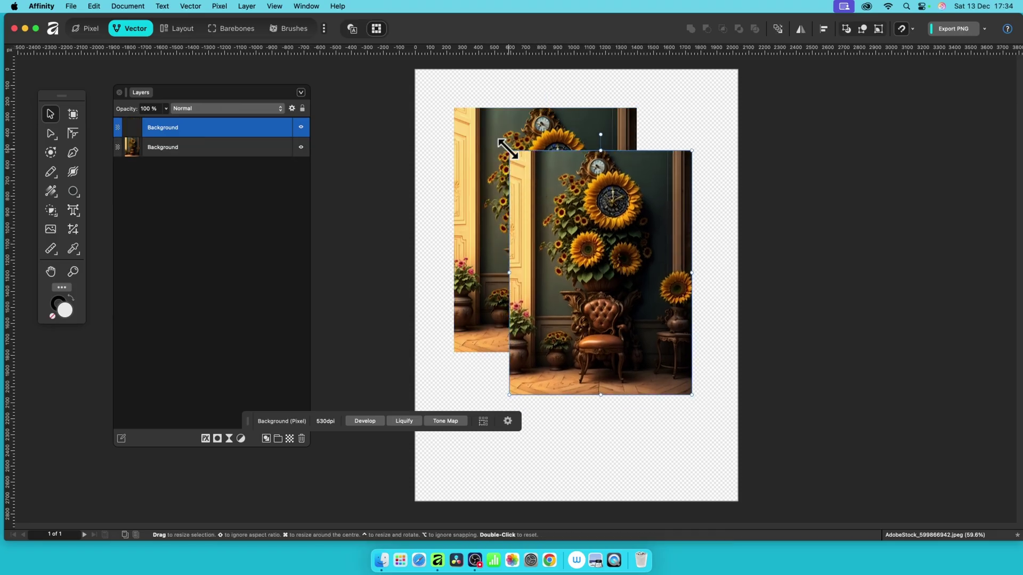
left_click_drag(516, 148, 583, 247)
left_click_drag(639, 343, 645, 253)
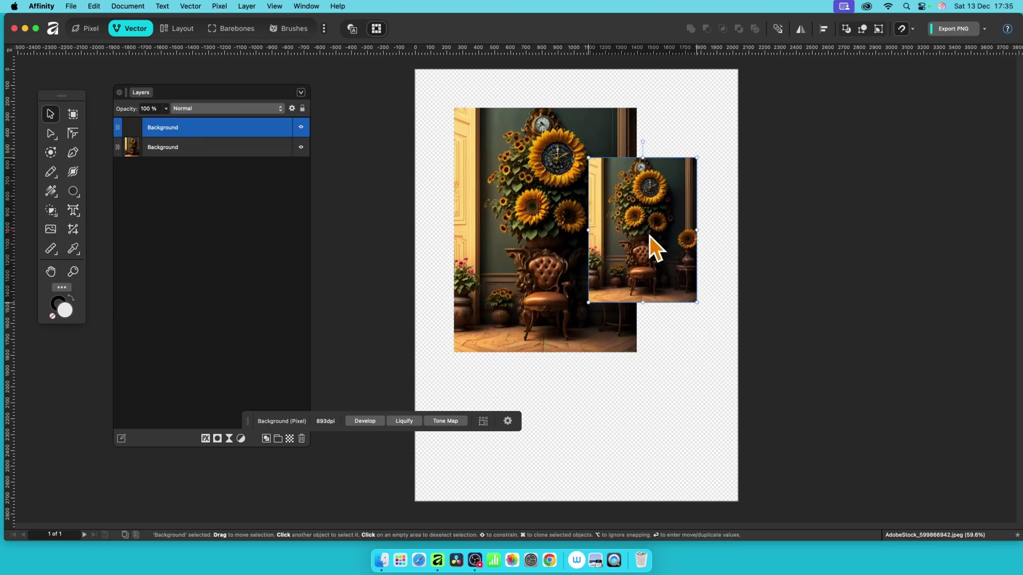
Open the Equations distortion and change the x equation from x/2 to 2*x
left_click(218, 6)
mouse_move(215, 23)
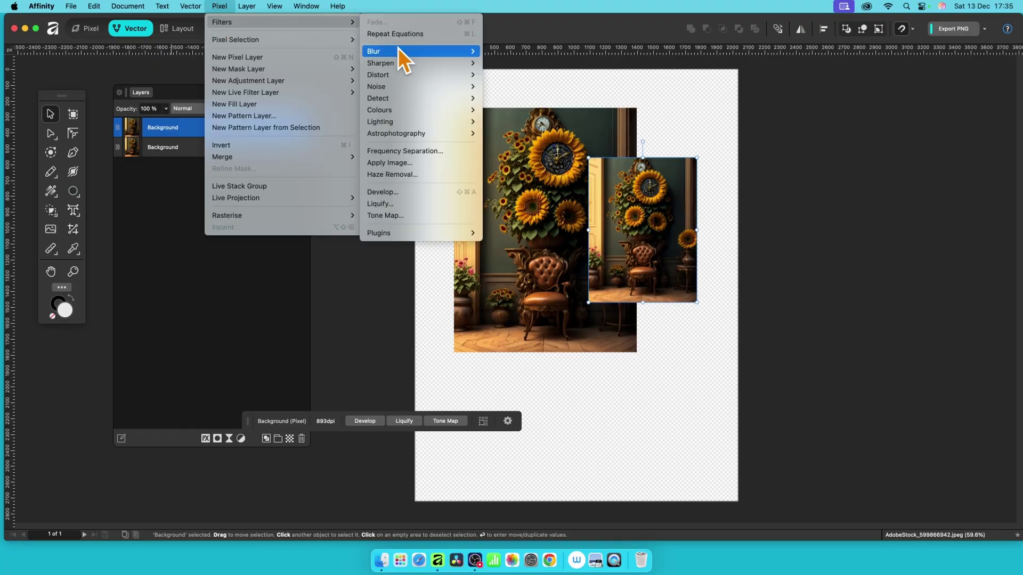
mouse_move(399, 75)
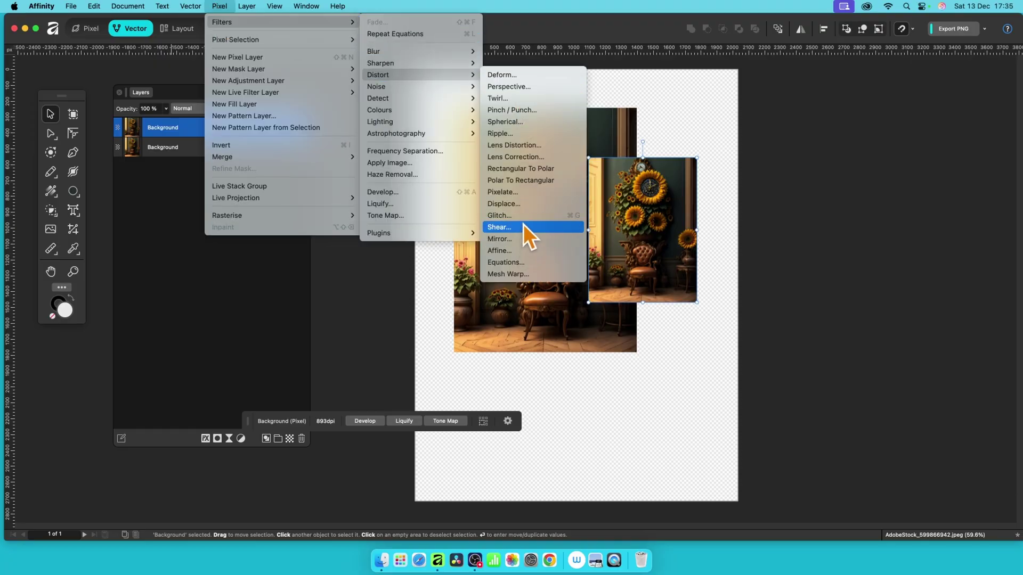
left_click(510, 263)
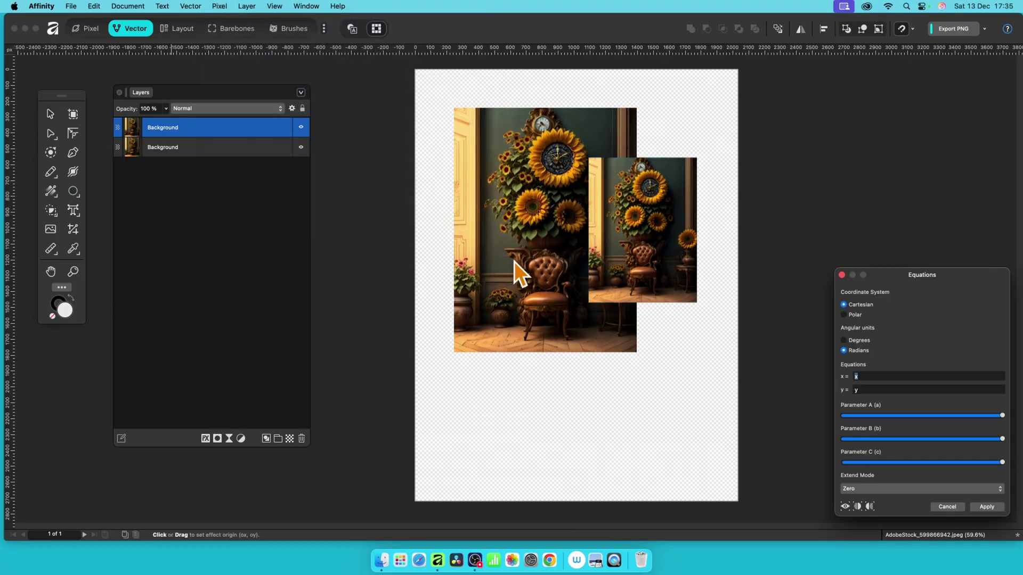
left_click_drag(922, 292, 459, 149)
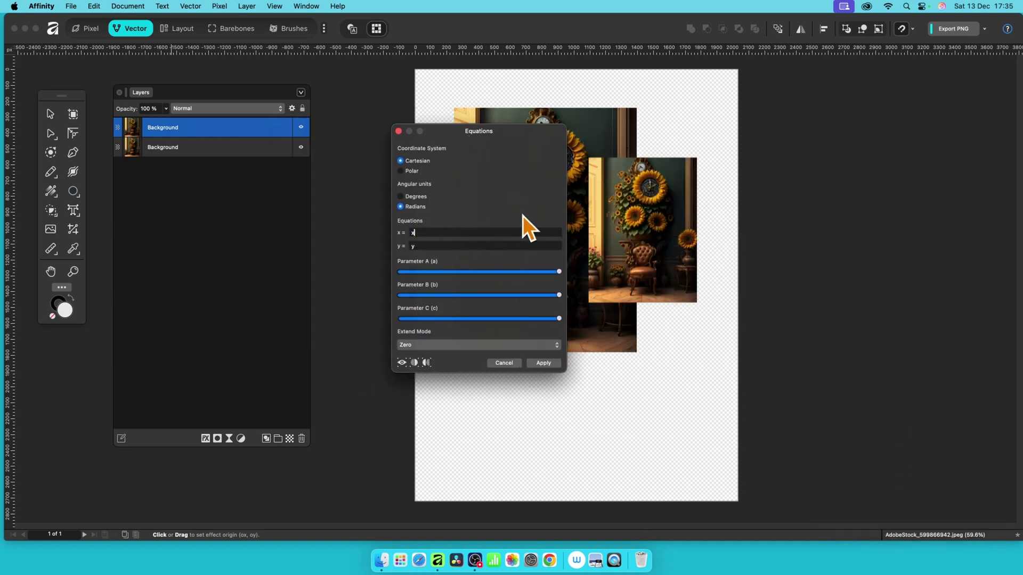
type("/2")
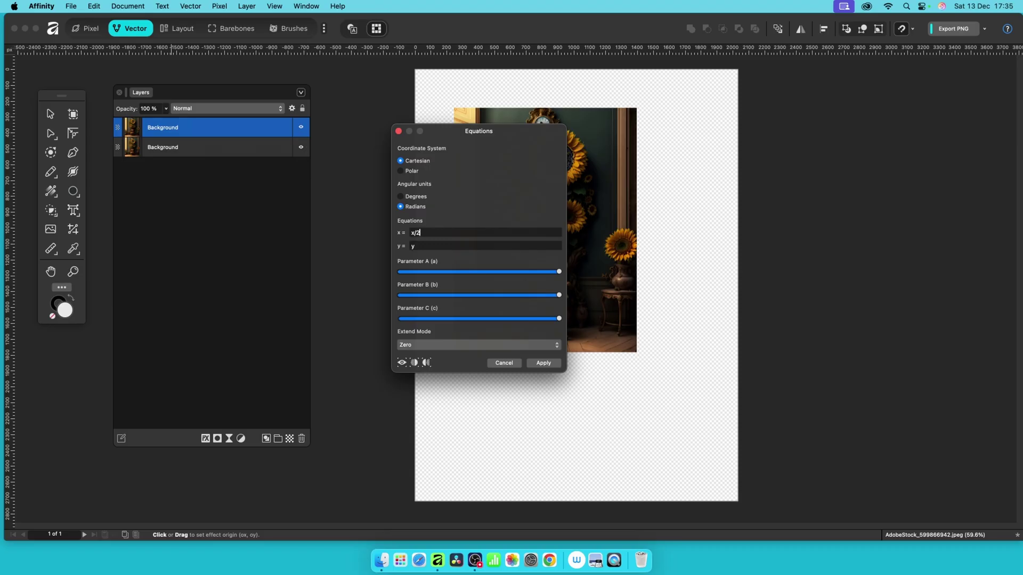
key("BackSpace")
key("BackSpace")
type("2*x")
Set the Extend Mode to Wrap
left_click_drag(485, 145, 794, 119)
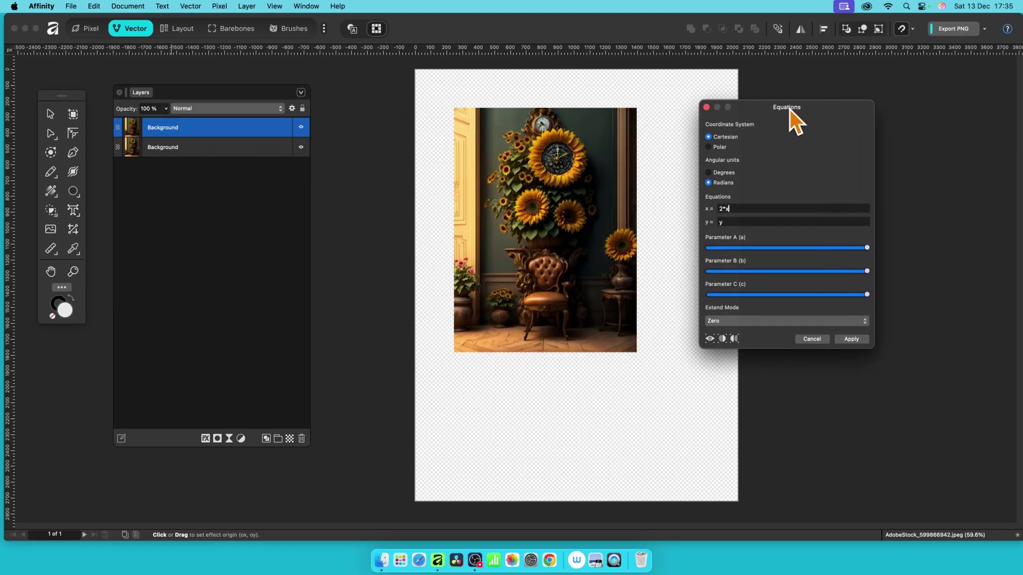
left_click(726, 324)
left_click(730, 355)
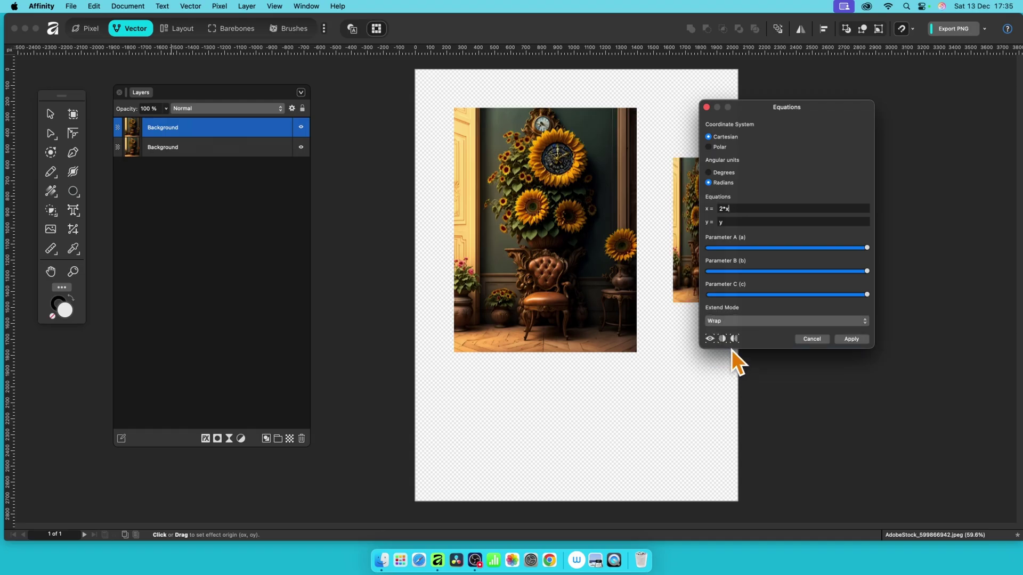
left_click_drag(765, 114, 363, 142)
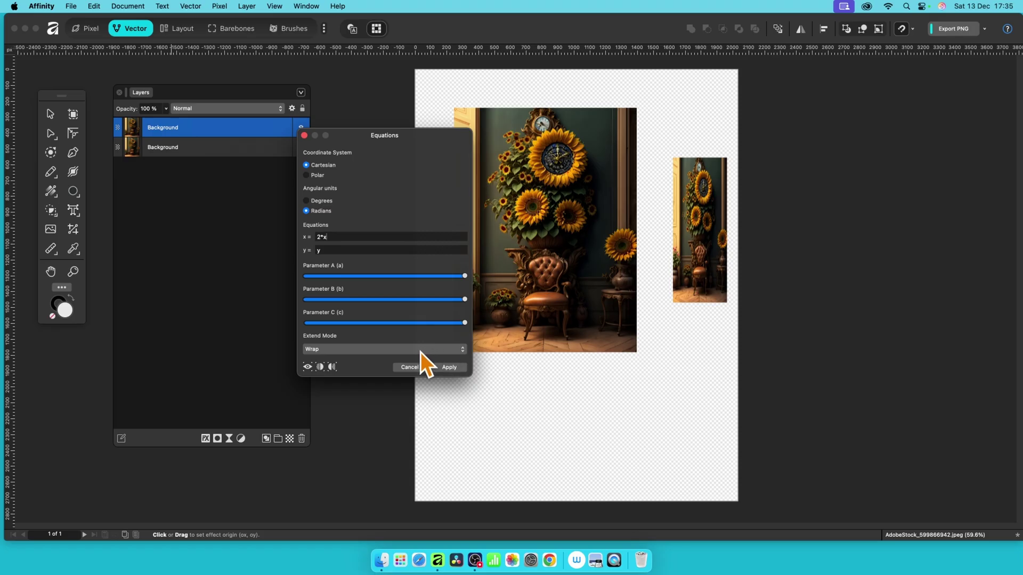
left_click(376, 350)
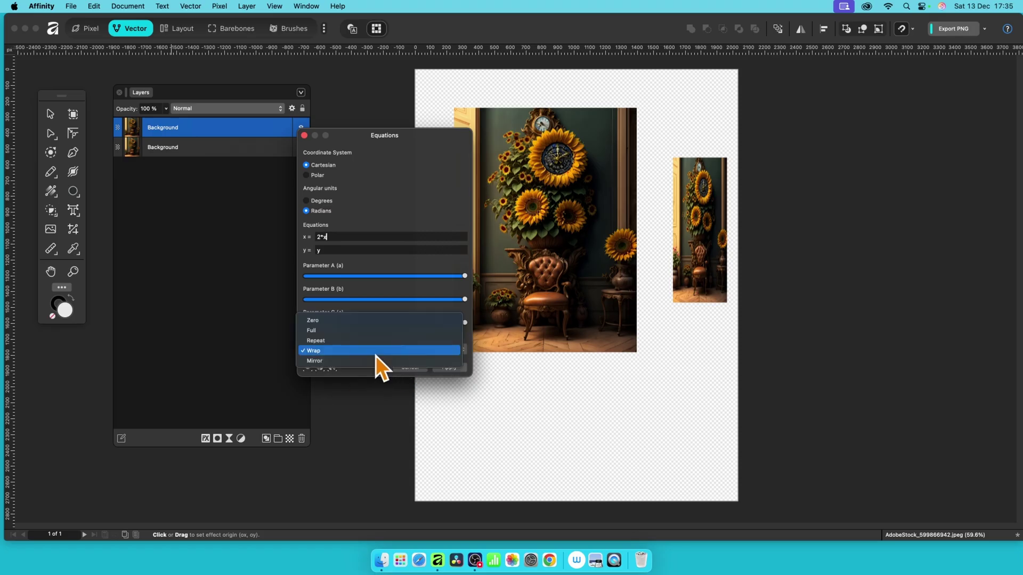
left_click(376, 352)
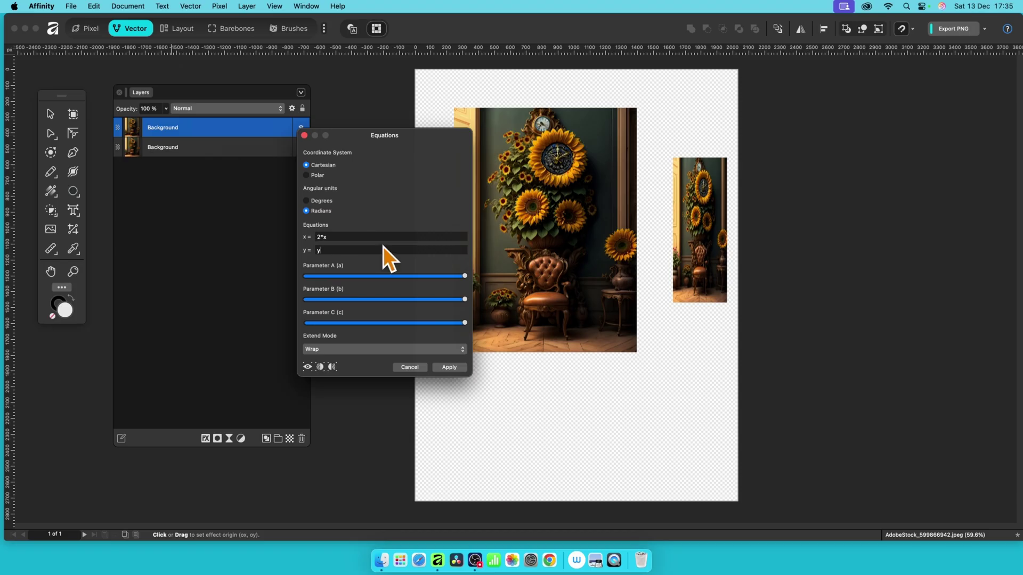
Change the equations to x = 2*rx and y = ry*2, and drag the origin lower
type("*2")
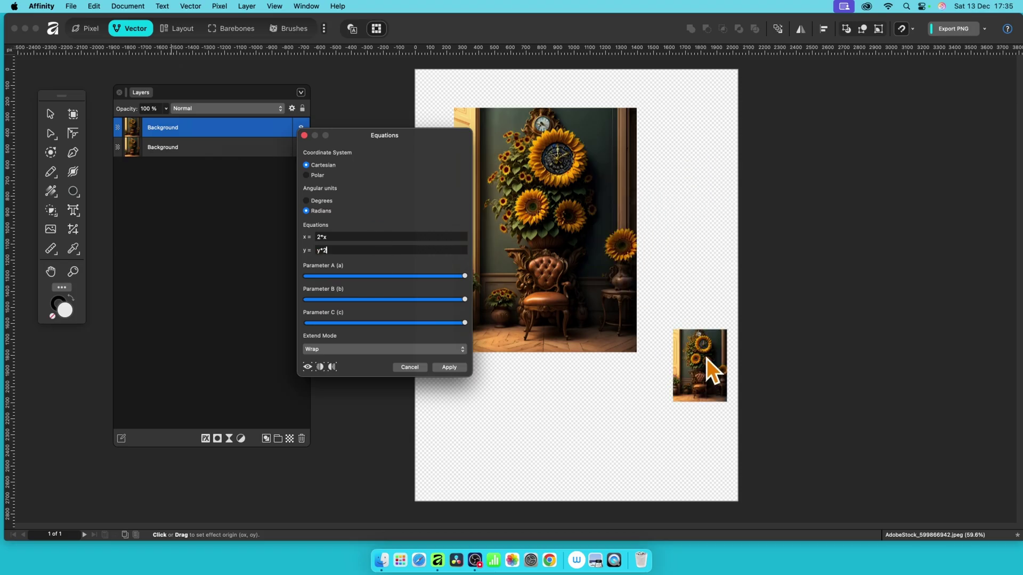
left_click(682, 349)
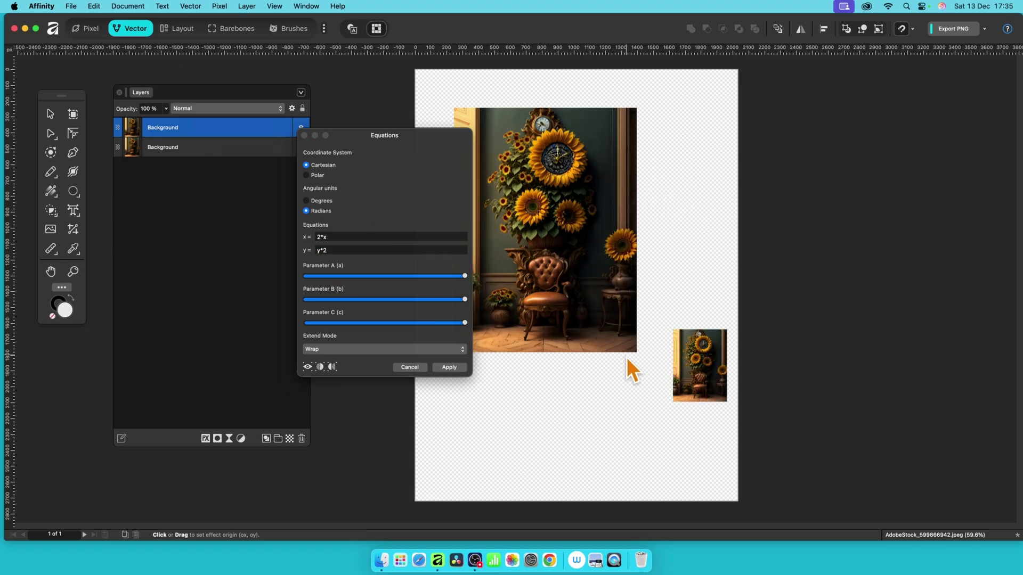
left_click(321, 240)
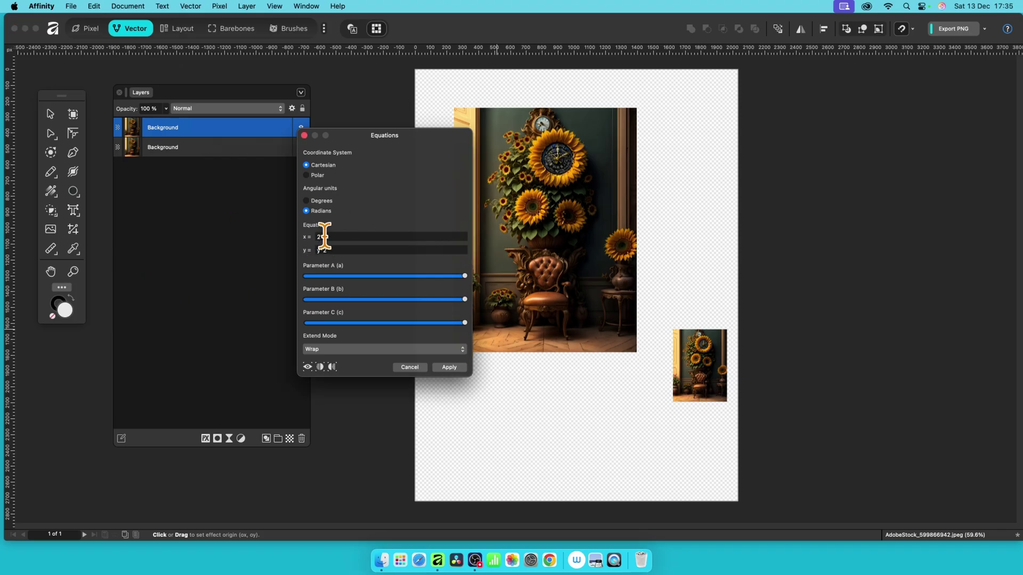
type("(")
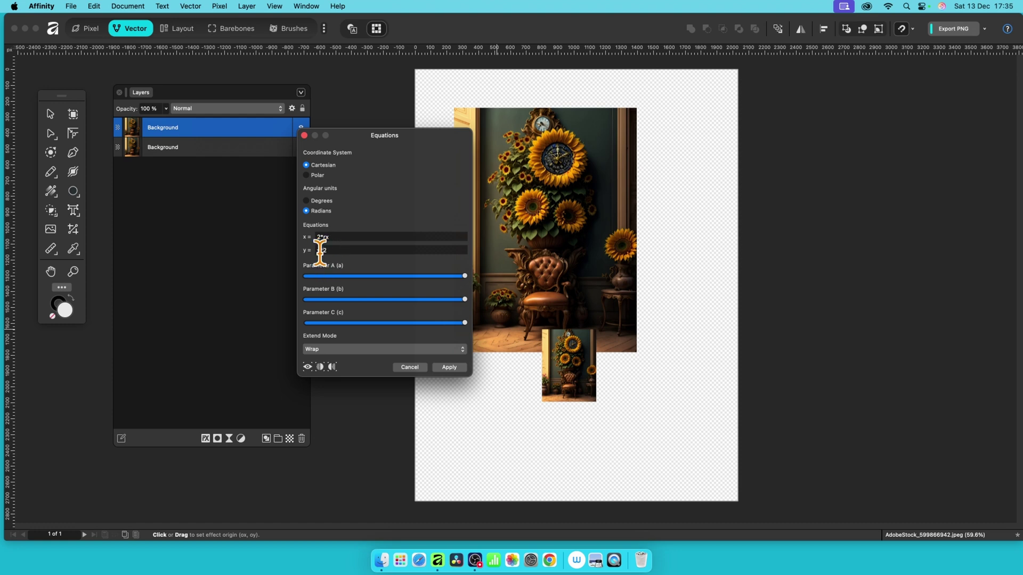
type("r")
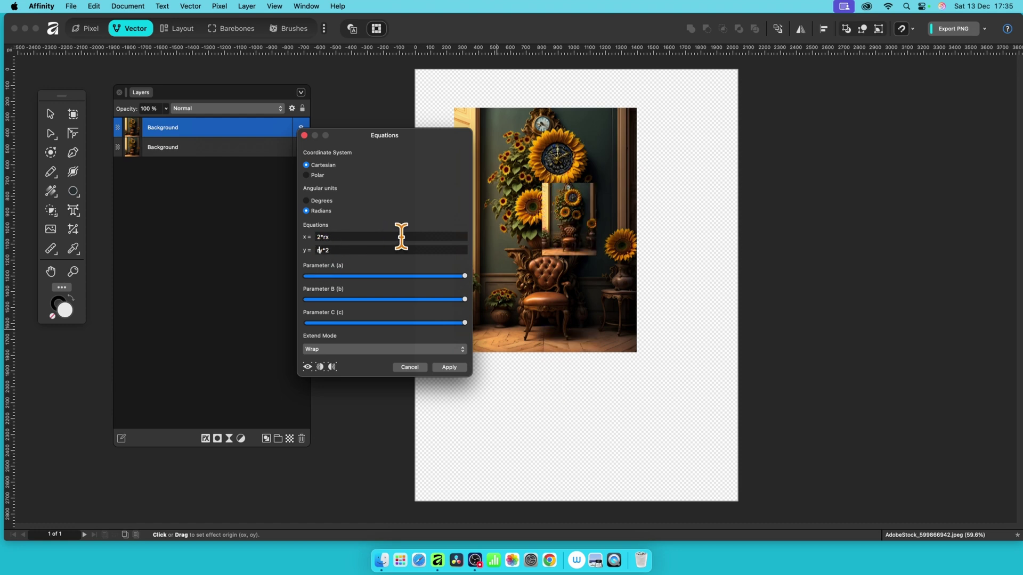
left_click_drag(615, 162, 580, 412)
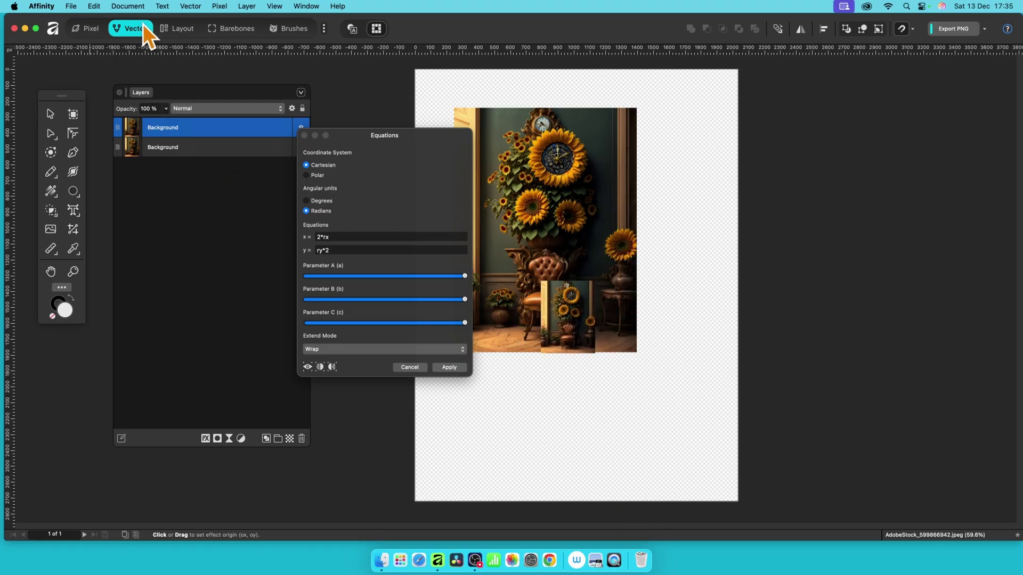
Switch to Polar coordinates, add -t and -r*10 terms, and centre the origin on the photo
left_click(306, 176)
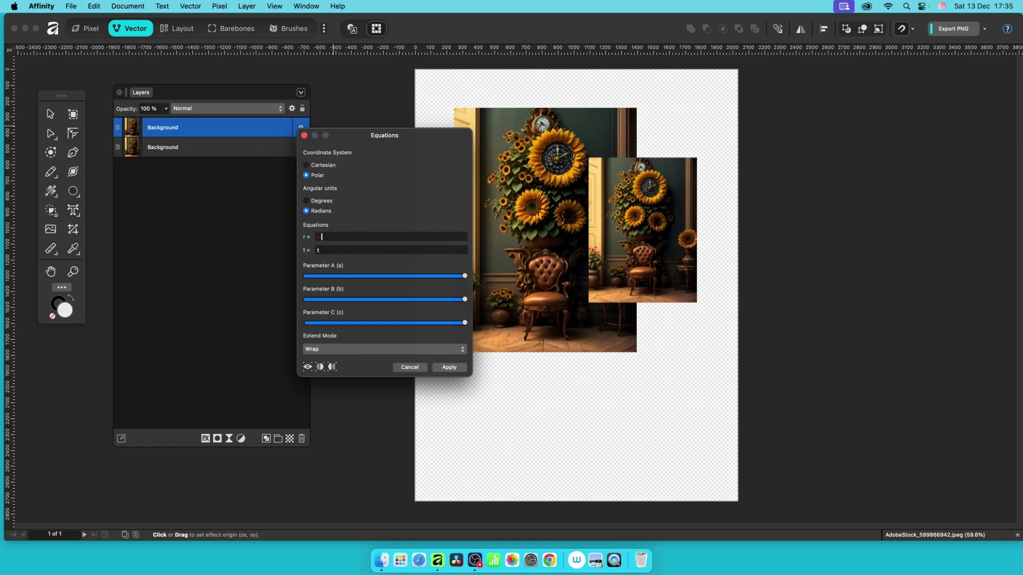
type("-t")
type("-r")
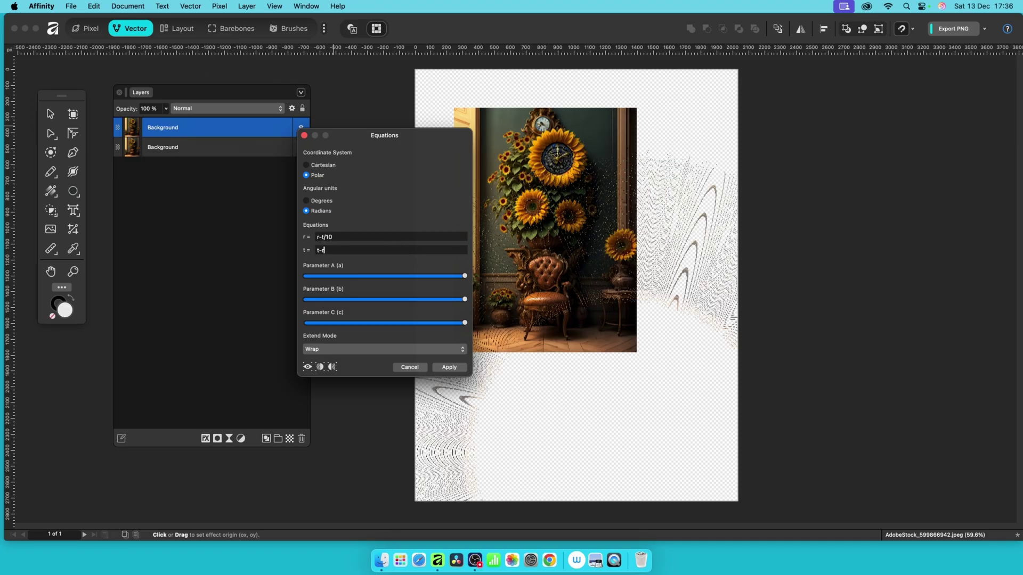
type("*10")
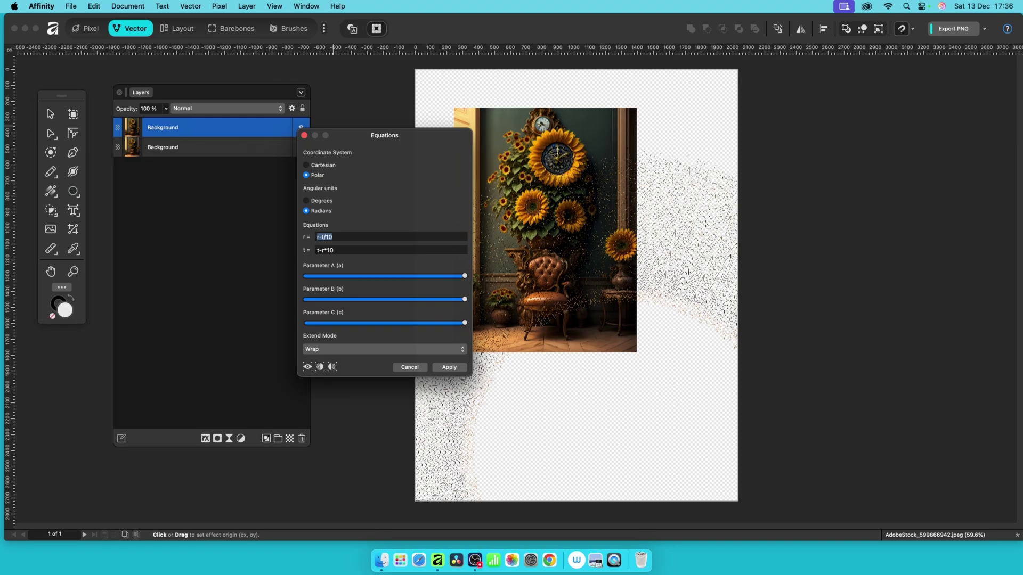
left_click(587, 237)
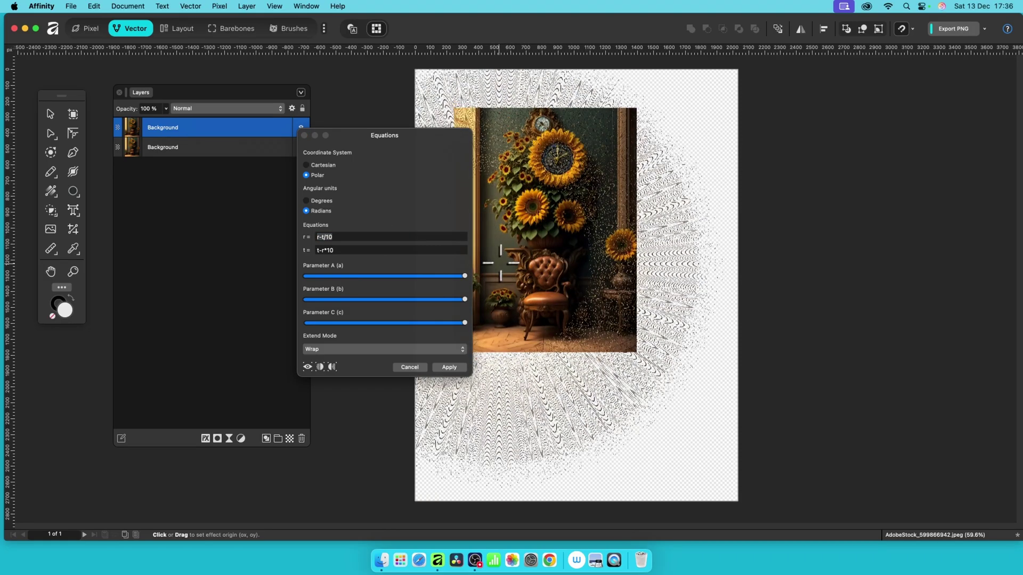
Finalize r = r-t*10 and t = t-r/10, move the ring centre up, and apply
left_click(325, 237)
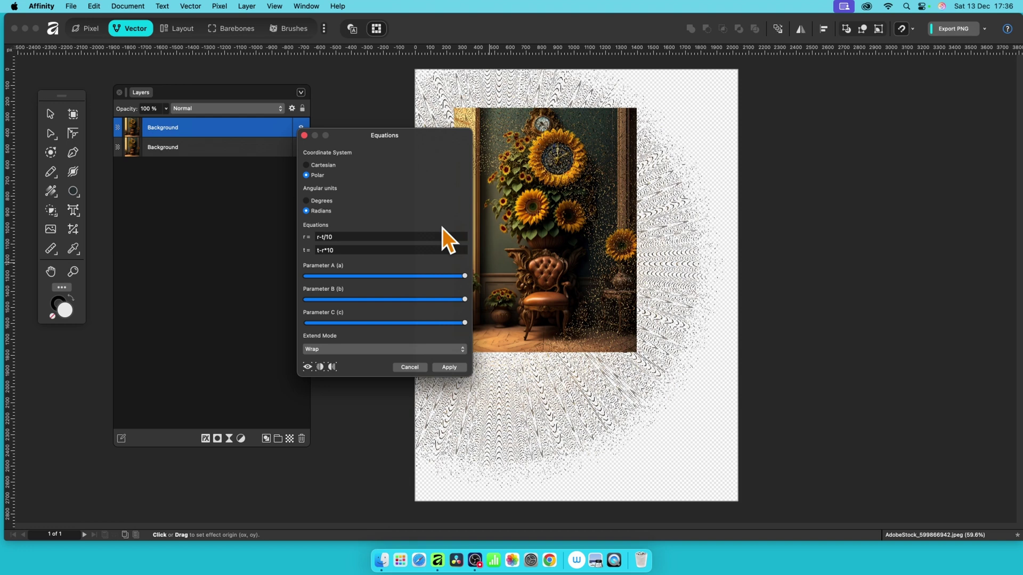
key("BackSpace")
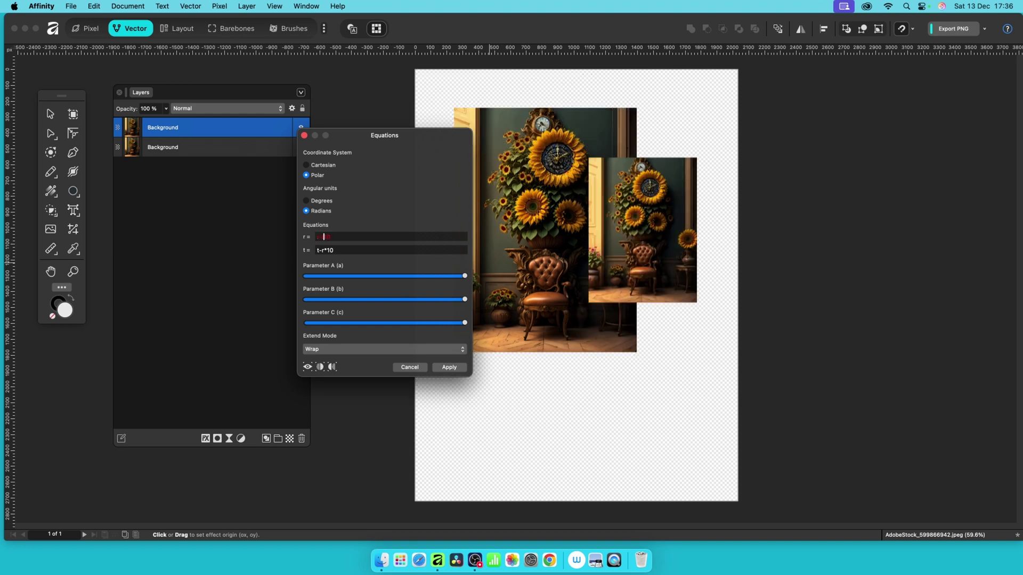
type("t*10")
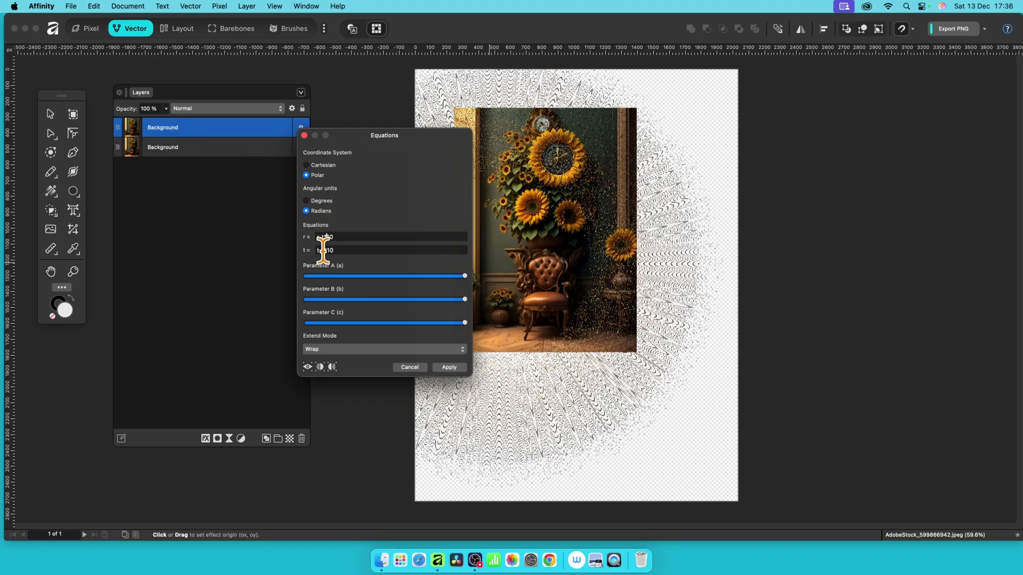
key("BackSpace")
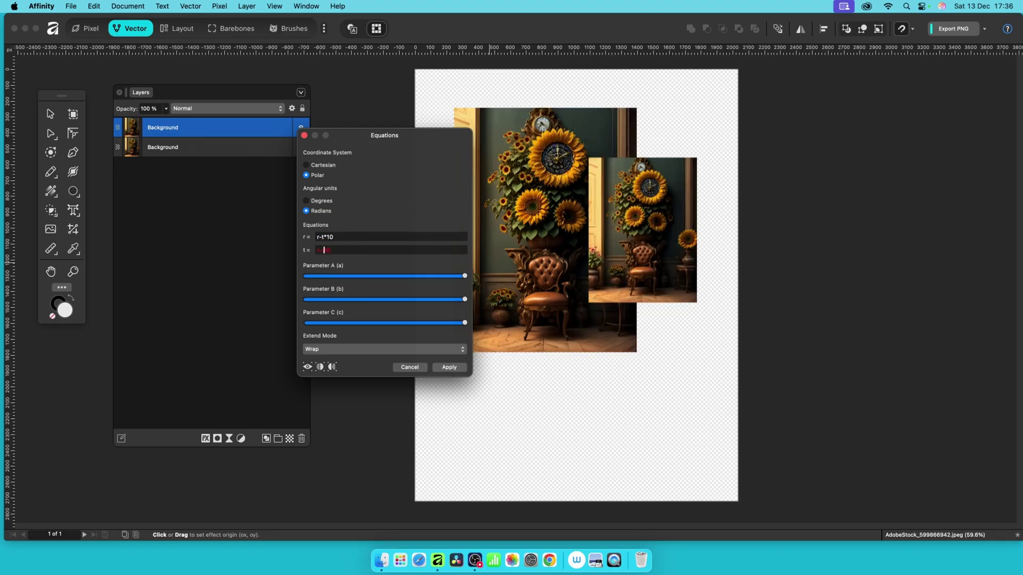
type("r")
left_click_drag(554, 269, 574, 140)
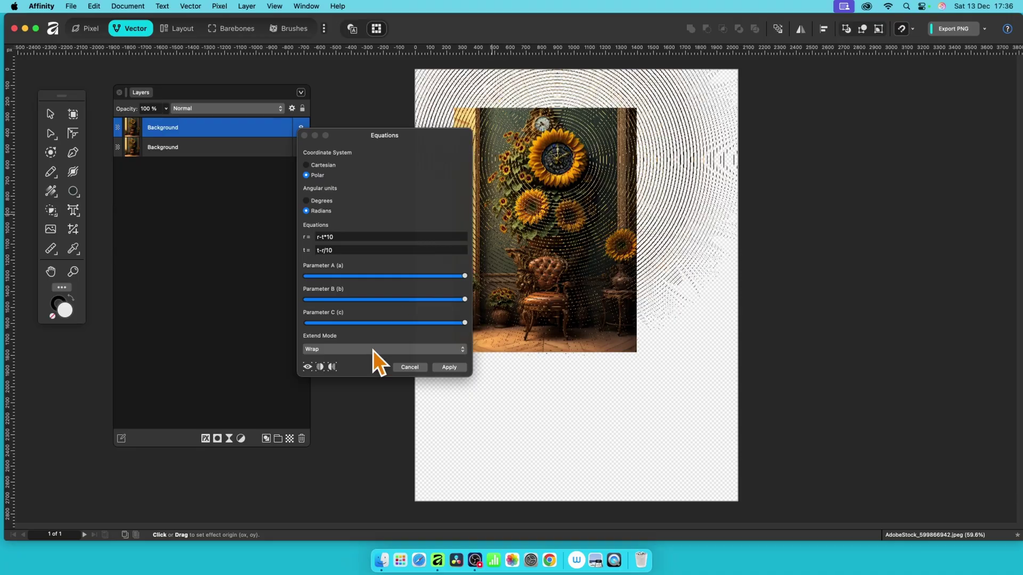
left_click(451, 371)
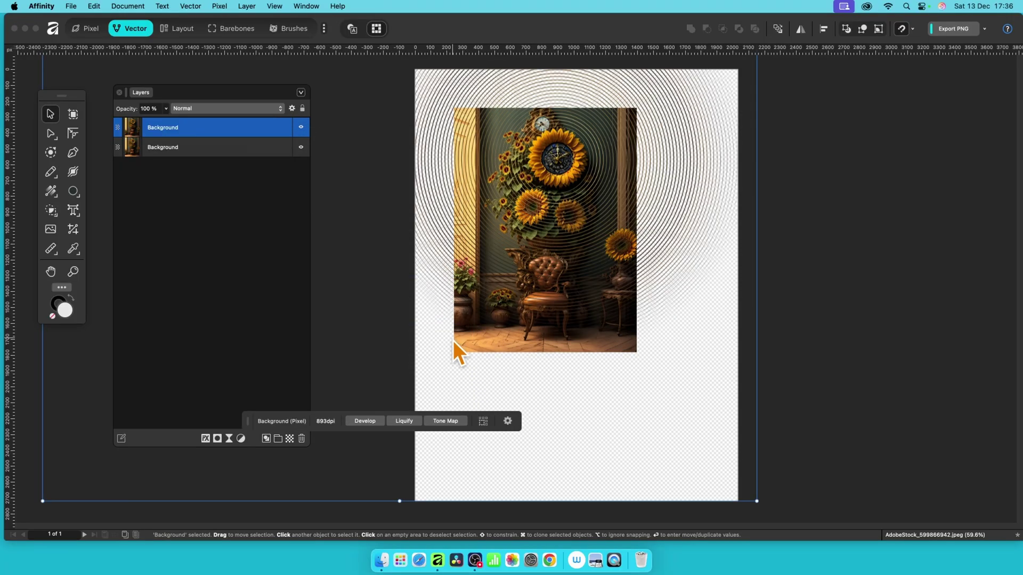
Undo twice, then marquee-select a rectangle around the central sunflowers and chair in the Pixel persona
key("super+z")
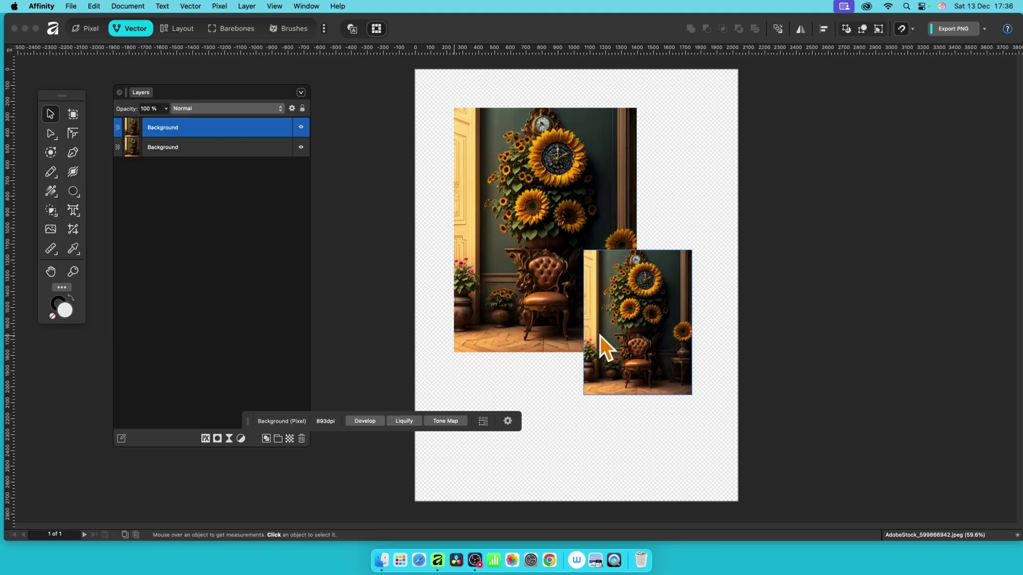
key("super+z")
key("super+z")
key("super+z")
key("super+z")
key("super+z")
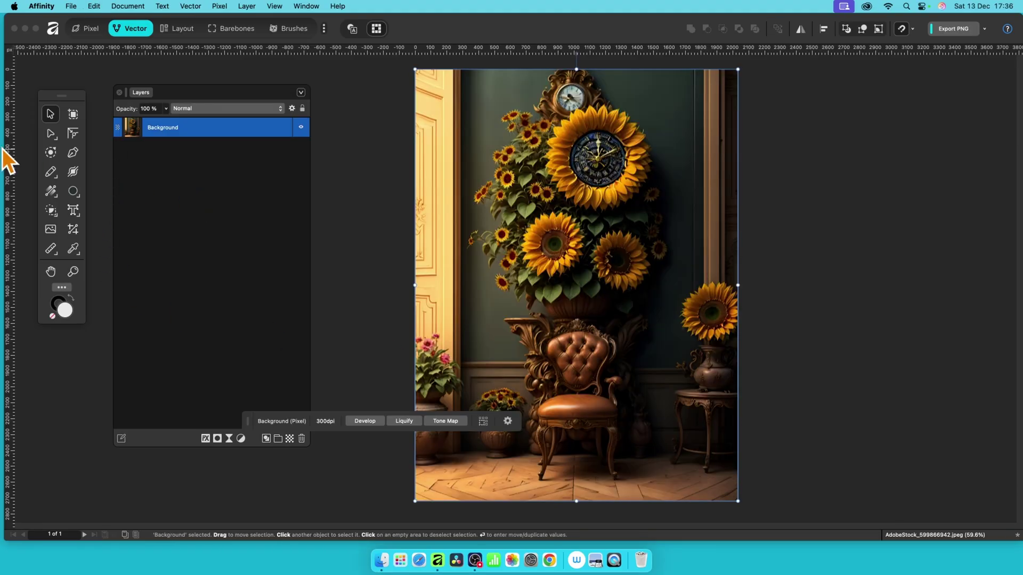
left_click(90, 31)
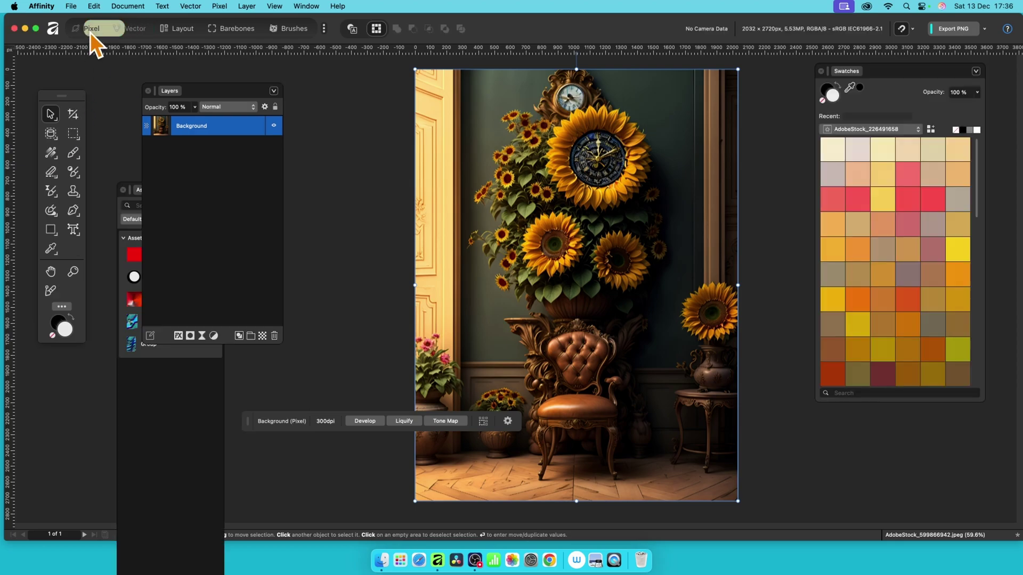
left_click(74, 137)
left_click(104, 134)
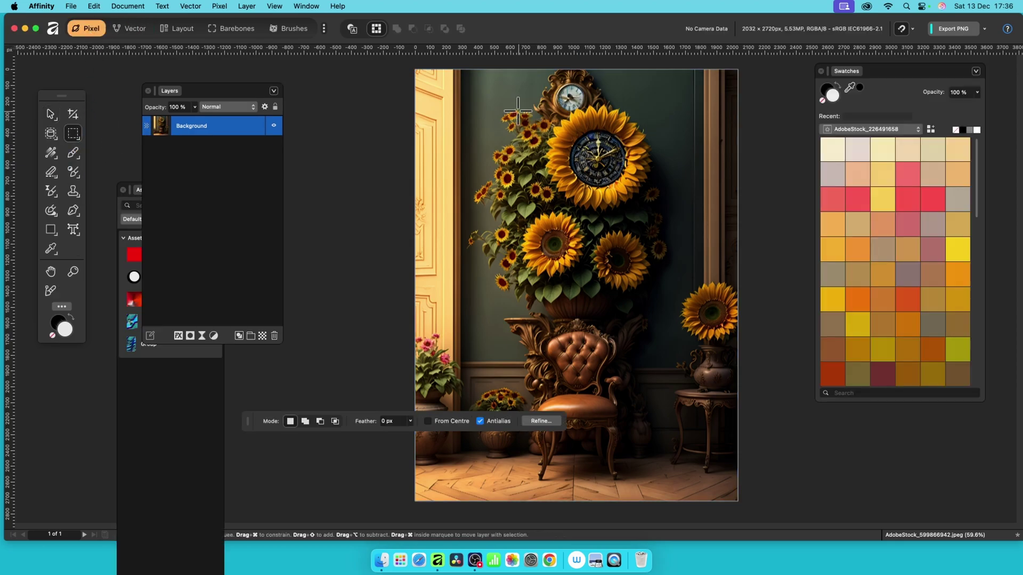
left_click_drag(535, 115, 620, 356)
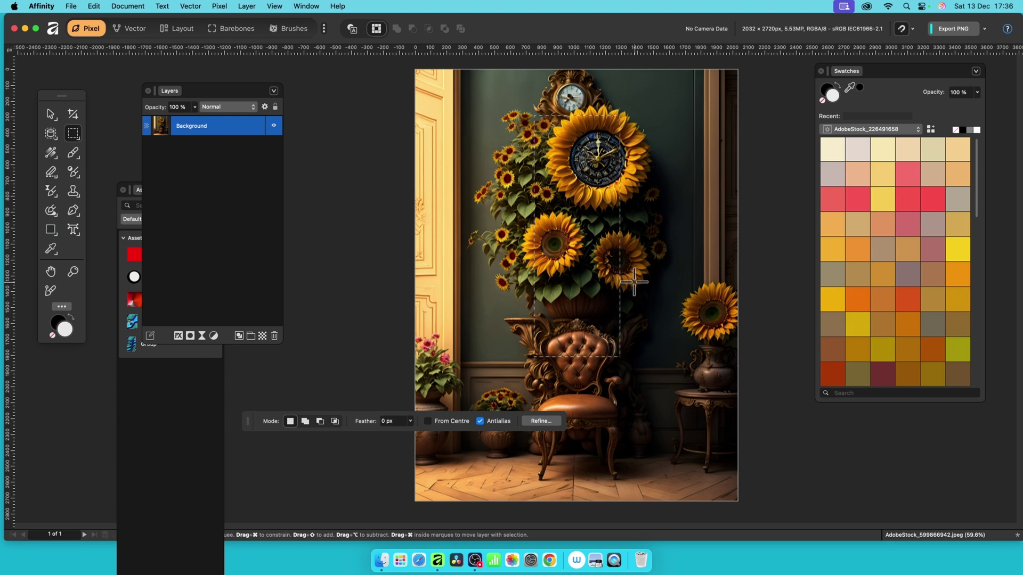
left_click(213, 3)
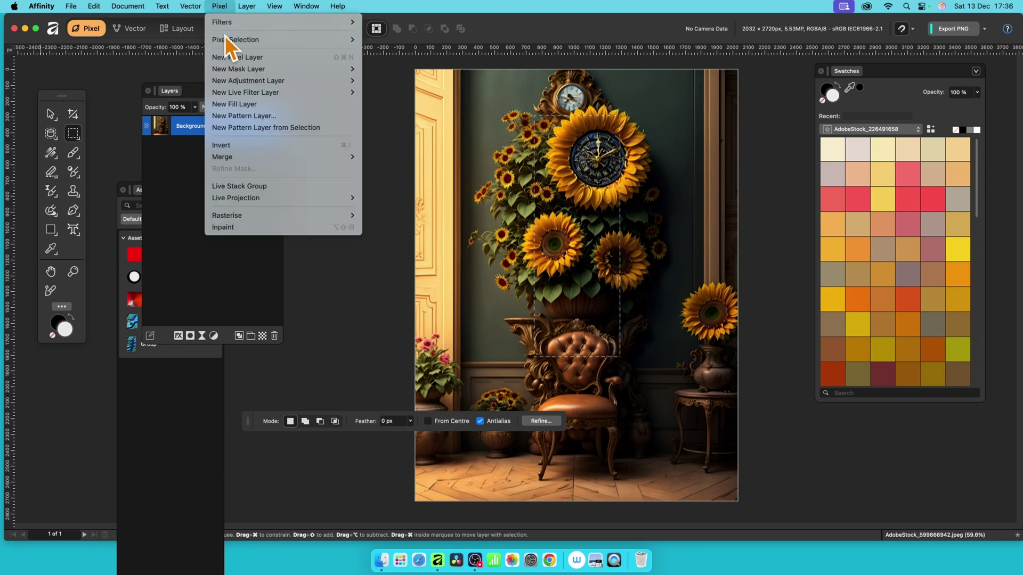
Open the Equations filter and set x = x*2 and y = y*2
mouse_move(309, 24)
mouse_move(426, 76)
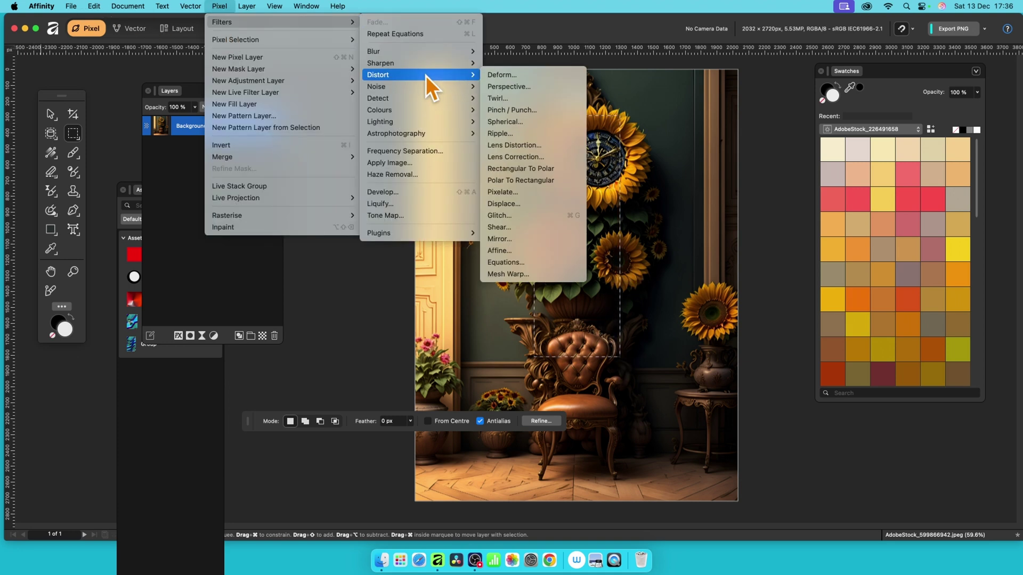
left_click(520, 263)
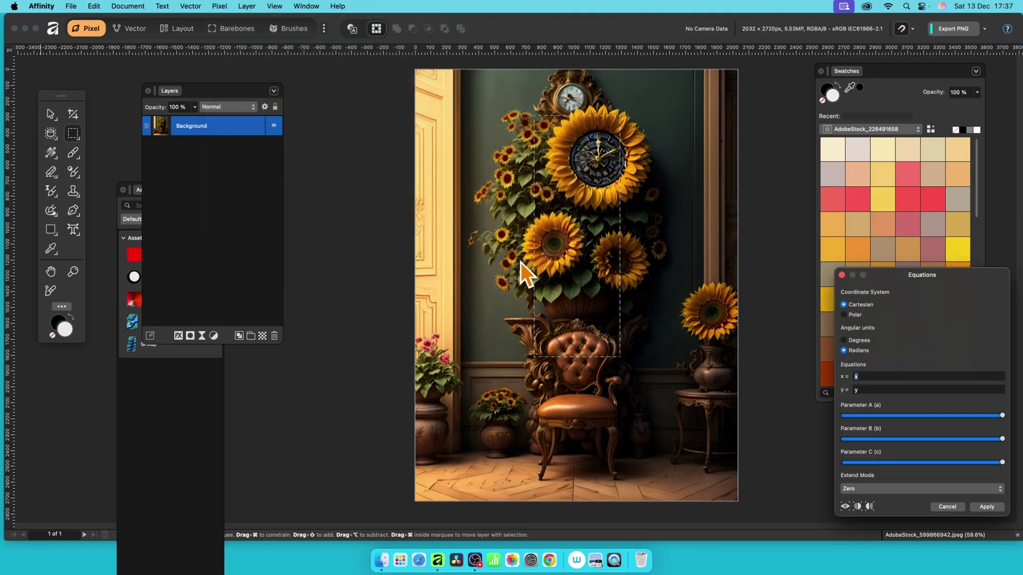
left_click_drag(912, 271, 684, 116)
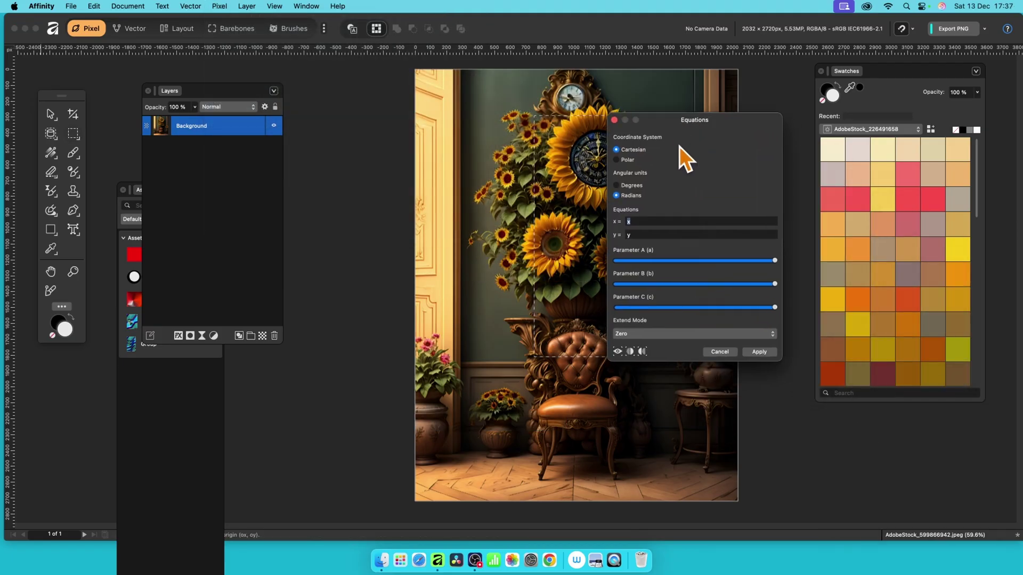
left_click(634, 222)
type("*2")
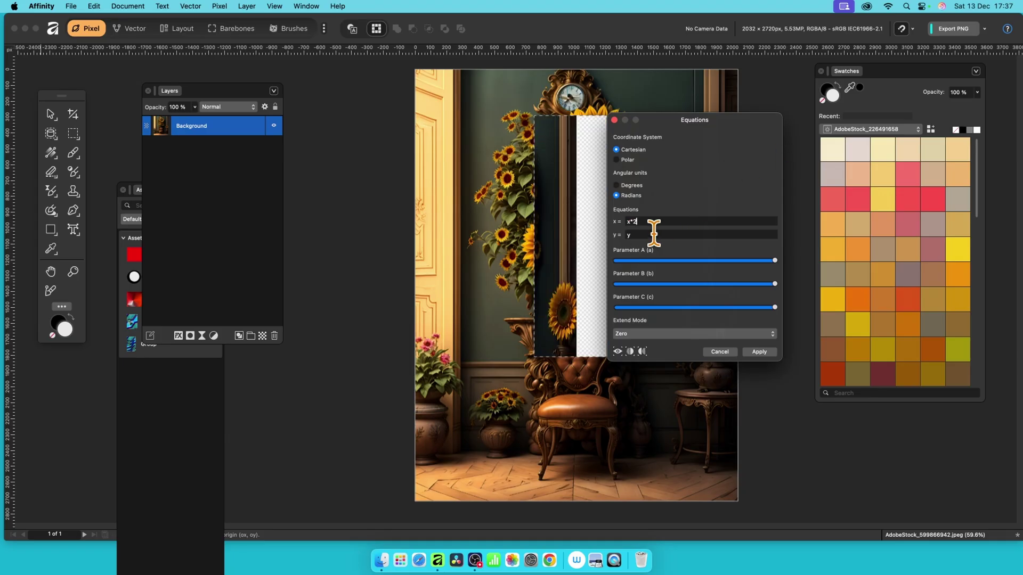
key("Tab")
type("*2")
key("Tab")
Set Extend Mode to Wrap so shrunken copies tile inside the selection
left_click(698, 335)
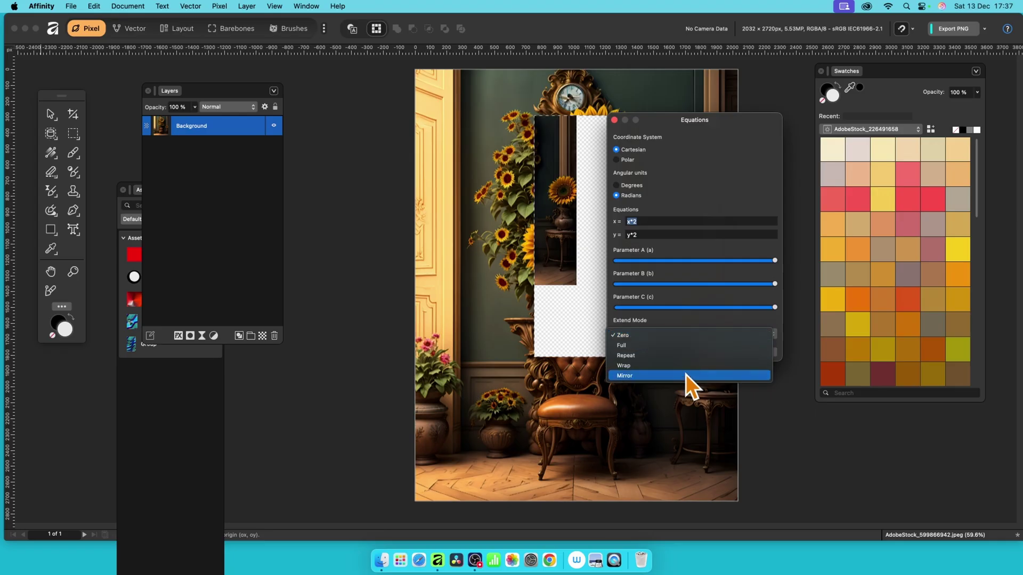
left_click(686, 366)
left_click_drag(689, 121, 793, 71)
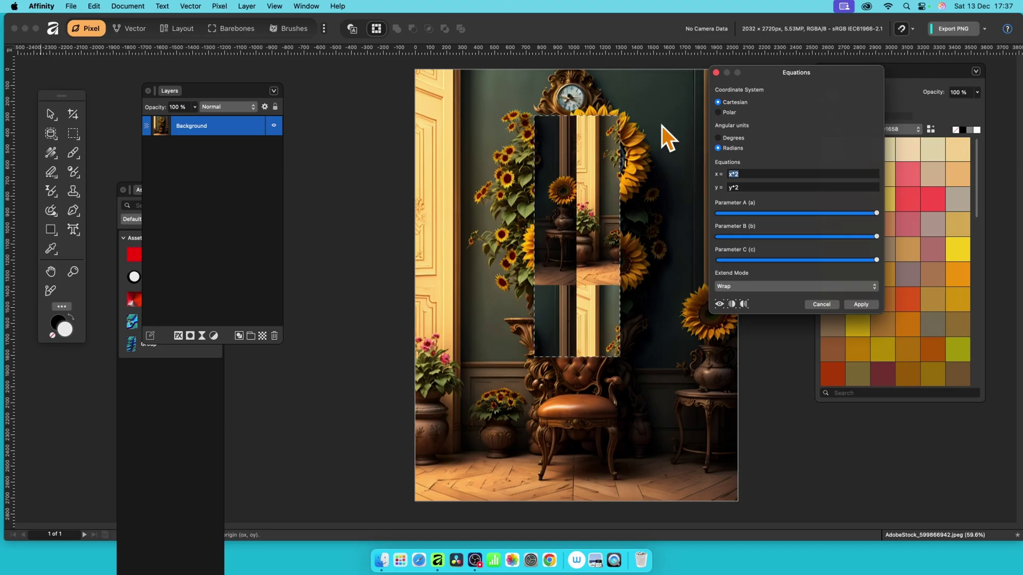
left_click(822, 304)
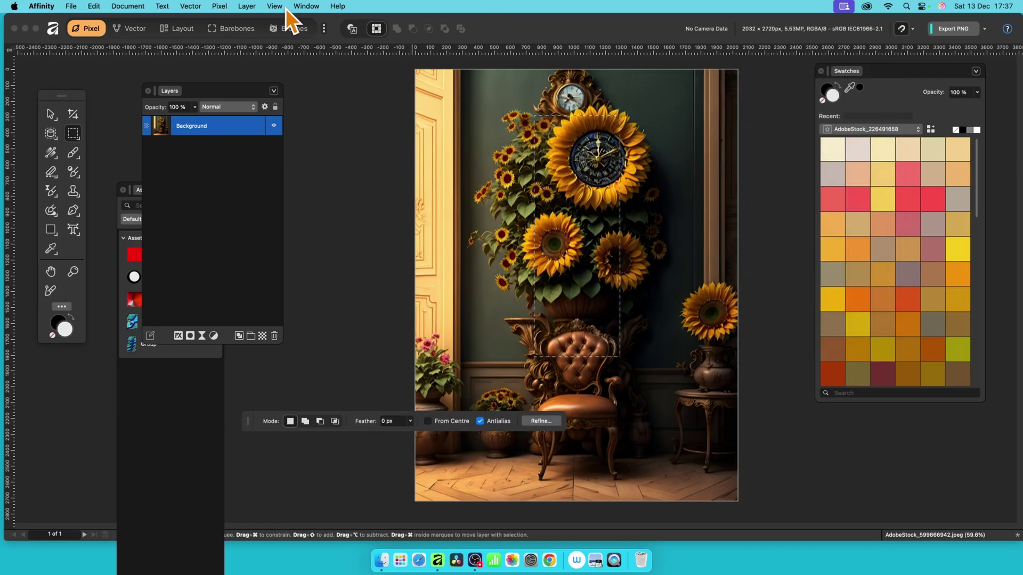
left_click(222, 5)
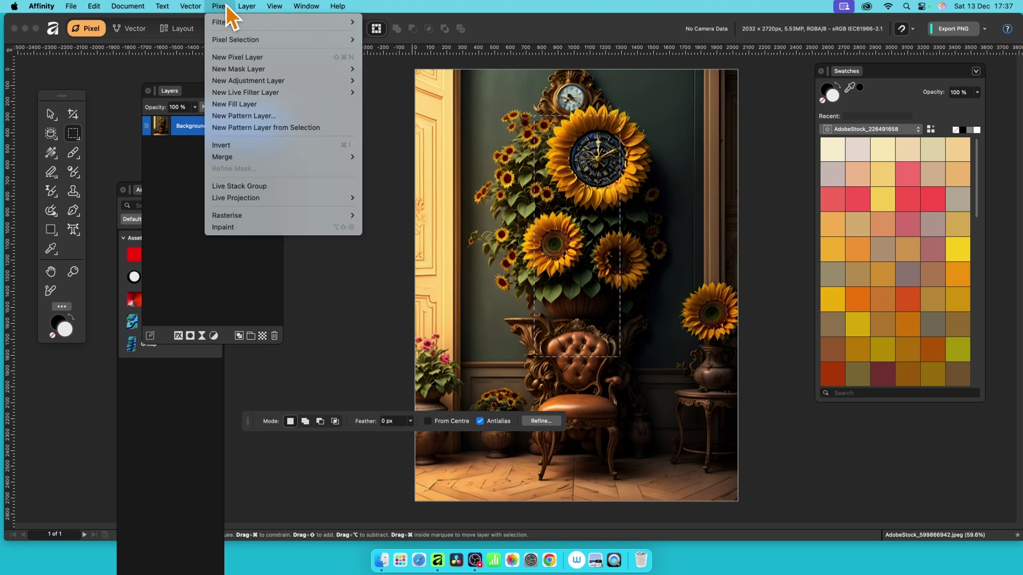
mouse_move(303, 5)
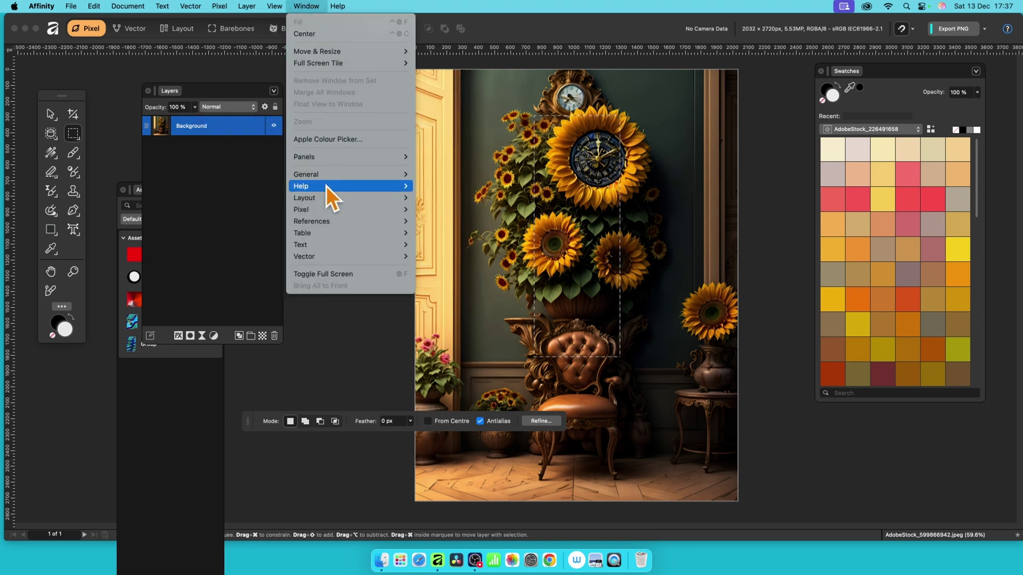
mouse_move(335, 174)
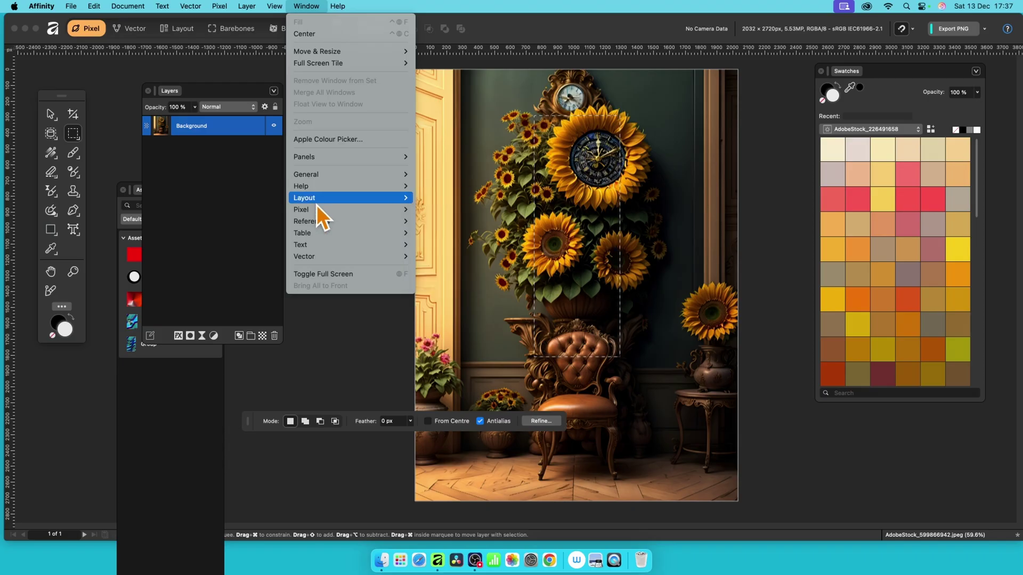
mouse_move(315, 211)
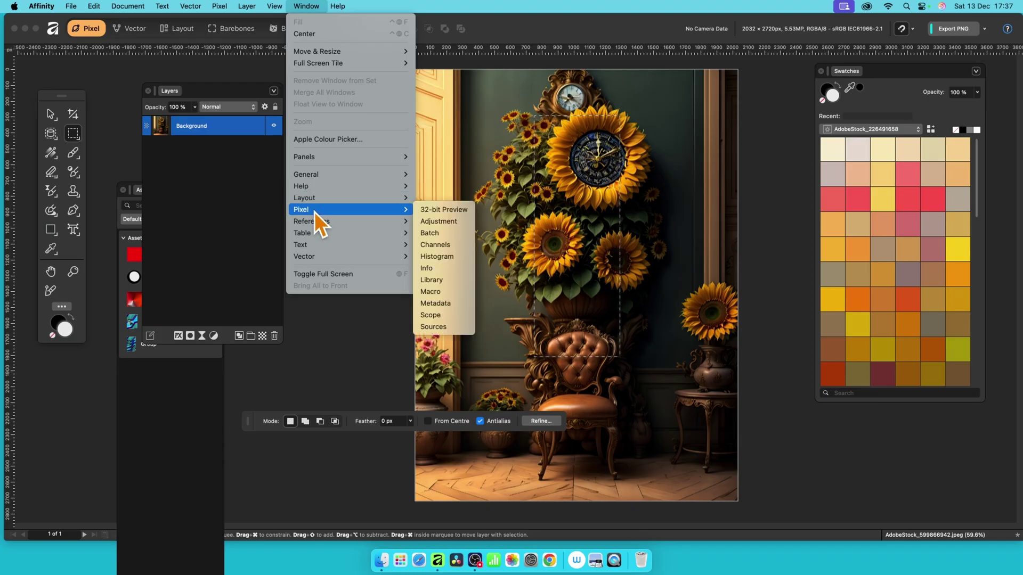
left_click(458, 247)
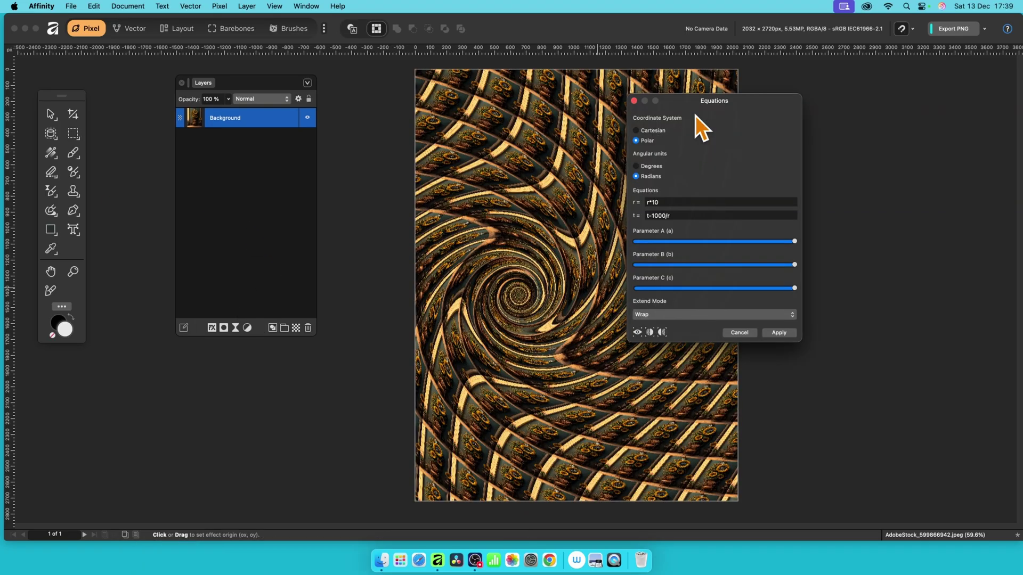
Change t to t-a*2000/r, lower Parameter A, and apply the tiled spiral to the photo
left_click(664, 215)
left_click(653, 216)
key("BackSpace")
type("2")
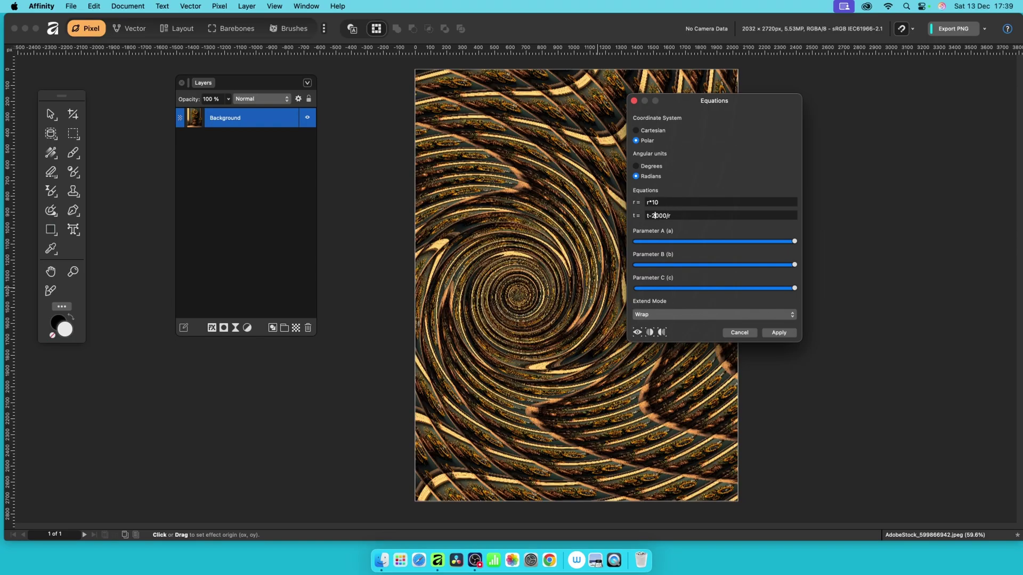
left_click(651, 215)
type("a*")
left_click_drag(763, 245, 690, 248)
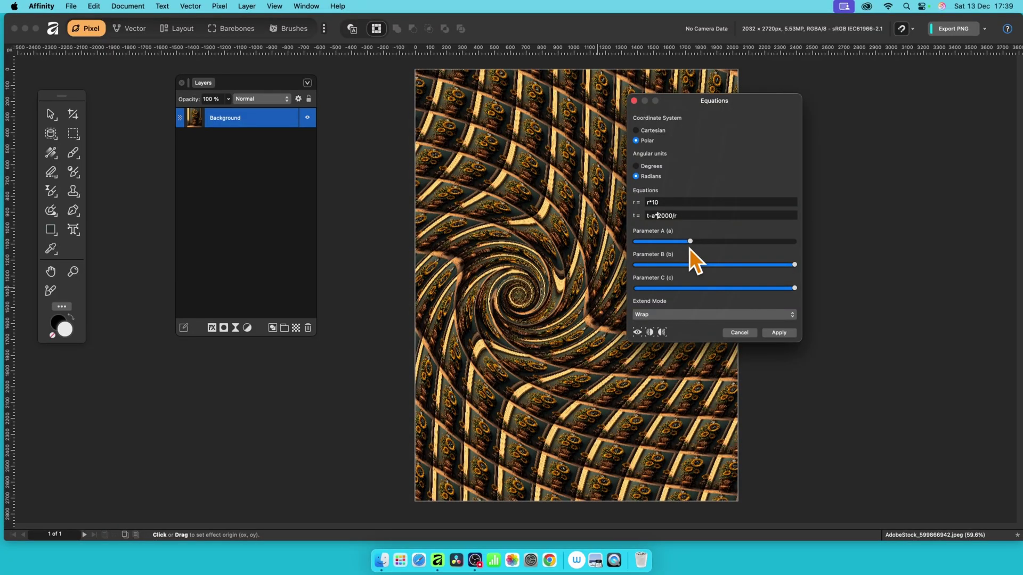
left_click(776, 333)
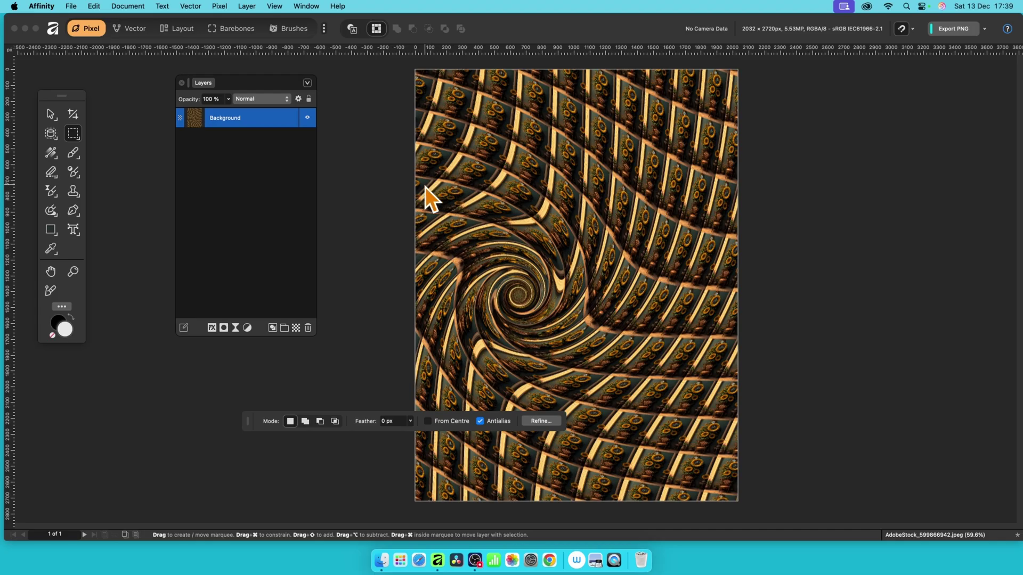
left_click(219, 6)
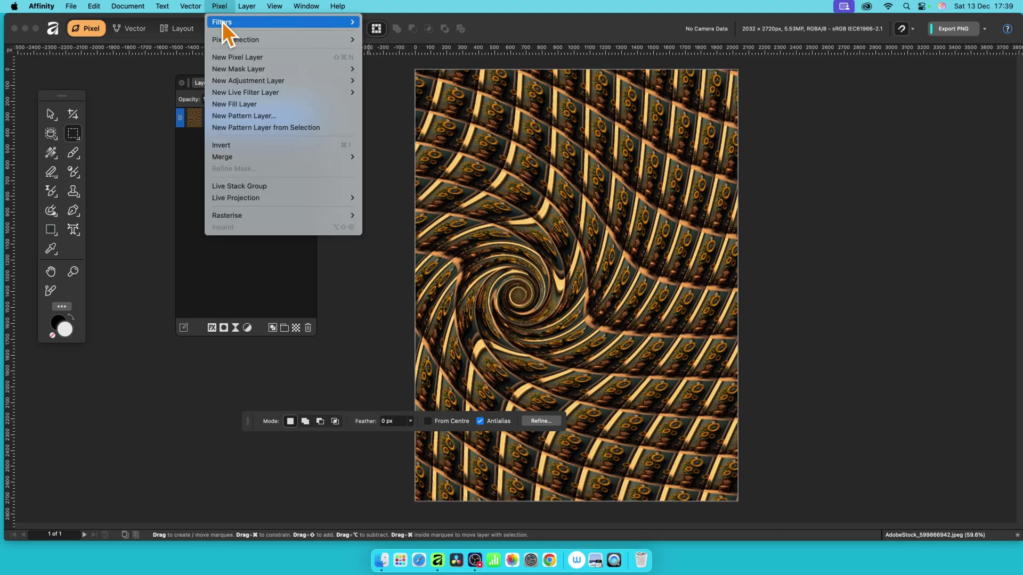
mouse_move(222, 22)
mouse_move(430, 80)
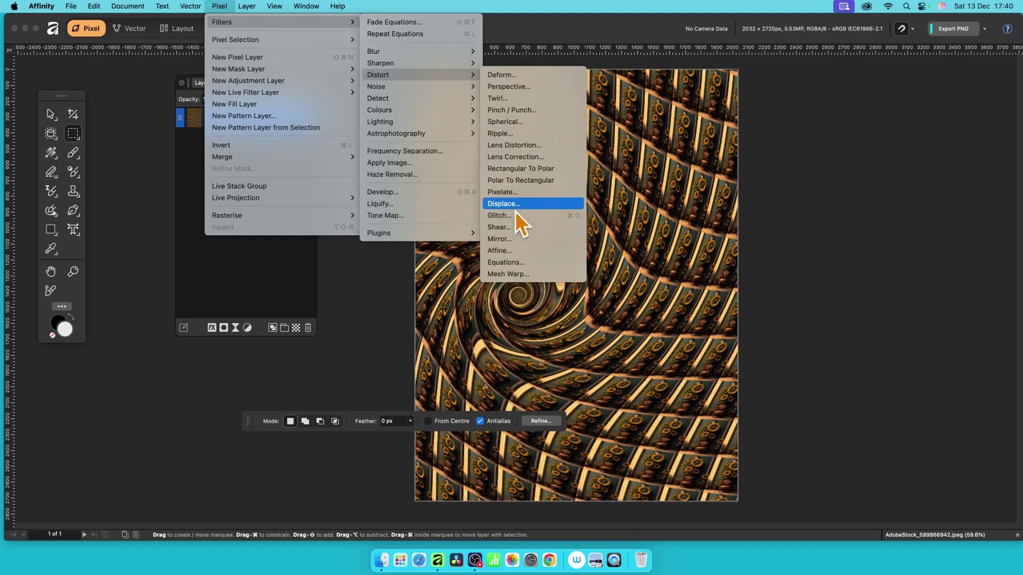
left_click(781, 248)
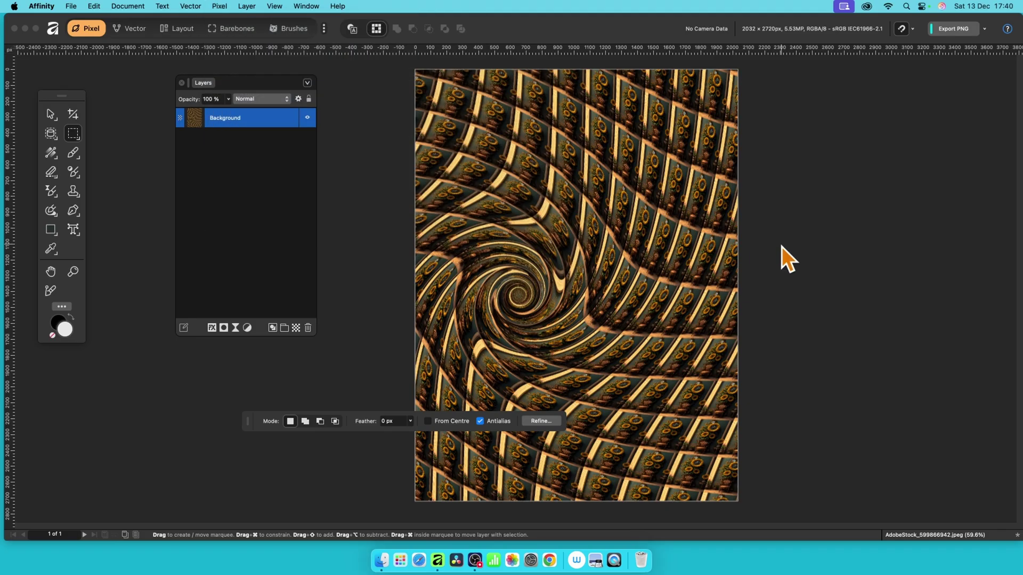